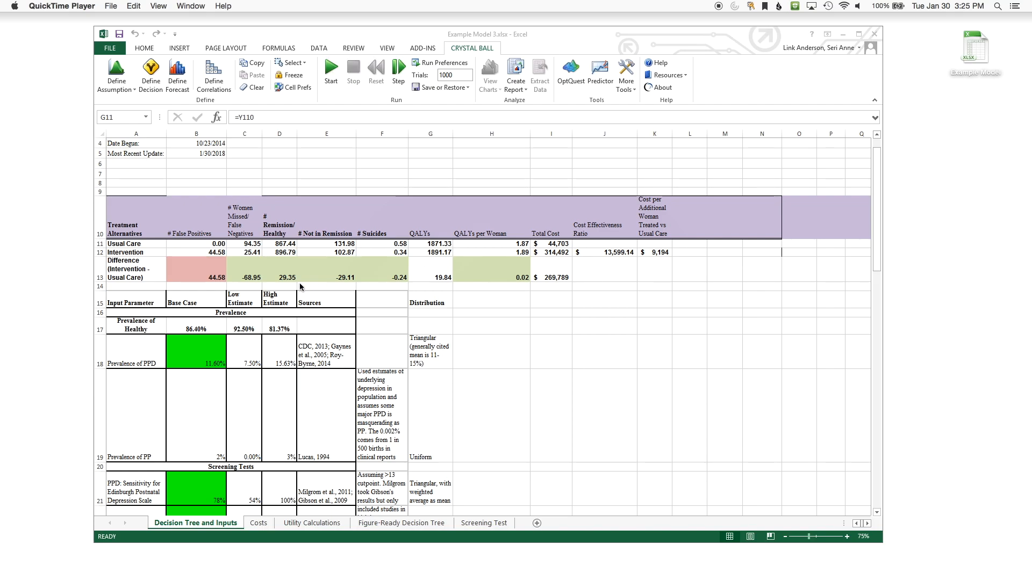
# Examine the model's input parameters, from prevalence down to the postpartum depression rows, including base cases, low and high estimates, sources and distributions
pyautogui.click(875, 220)
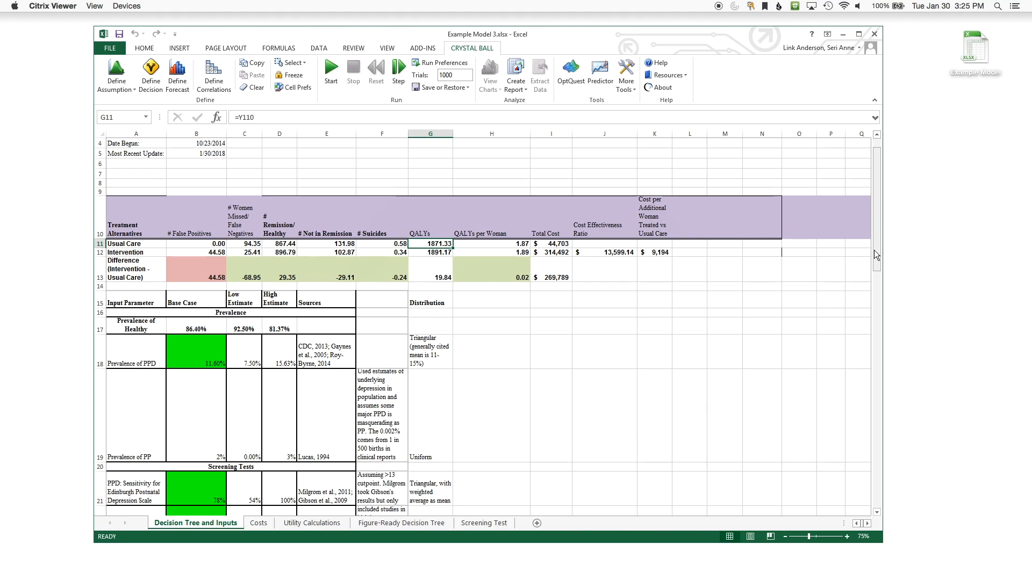
pyautogui.click(877, 512)
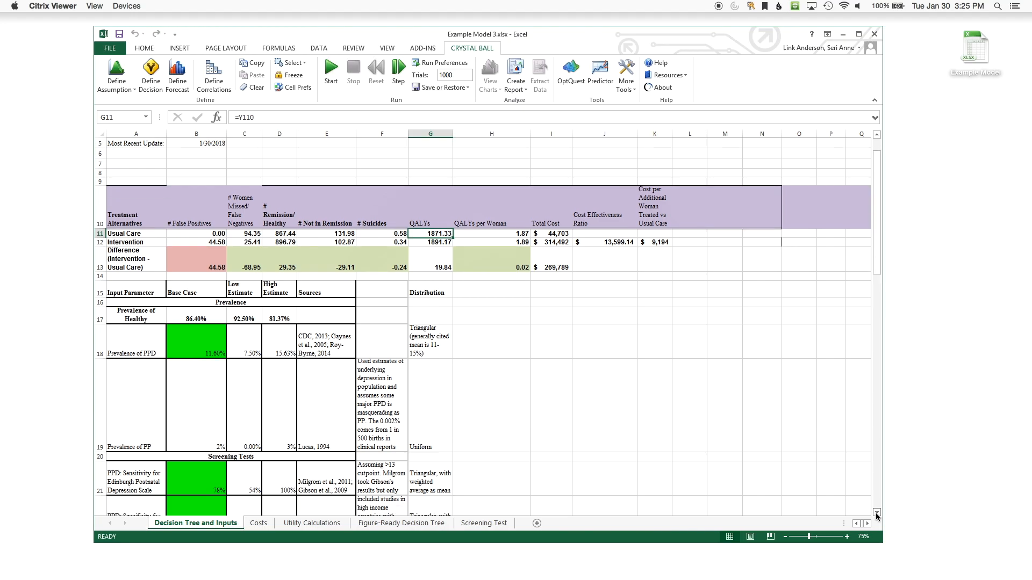
pyautogui.click(876, 513)
pyautogui.click(876, 514)
pyautogui.click(876, 514)
pyautogui.click(875, 513)
pyautogui.click(876, 514)
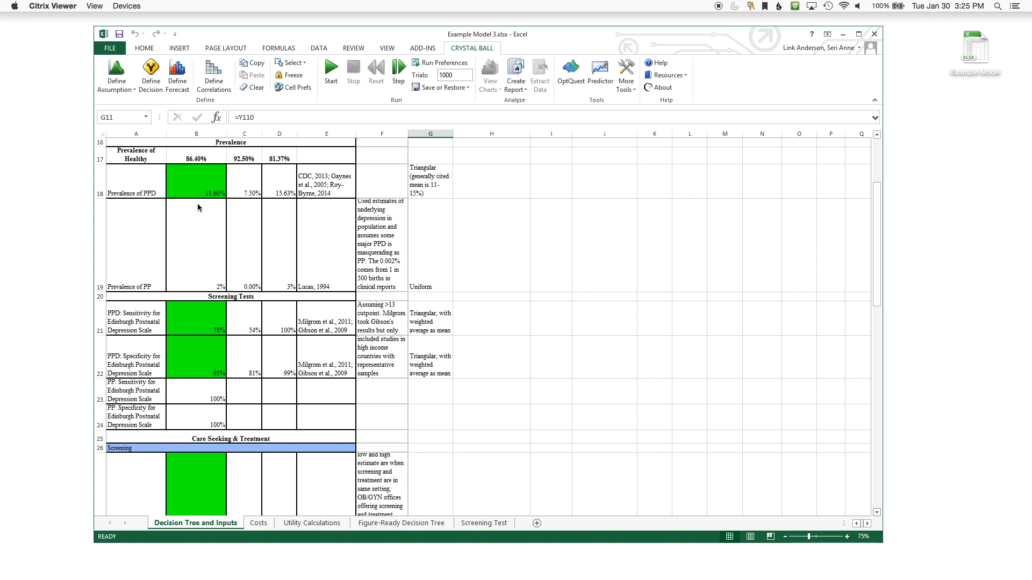
pyautogui.click(877, 513)
pyautogui.click(876, 513)
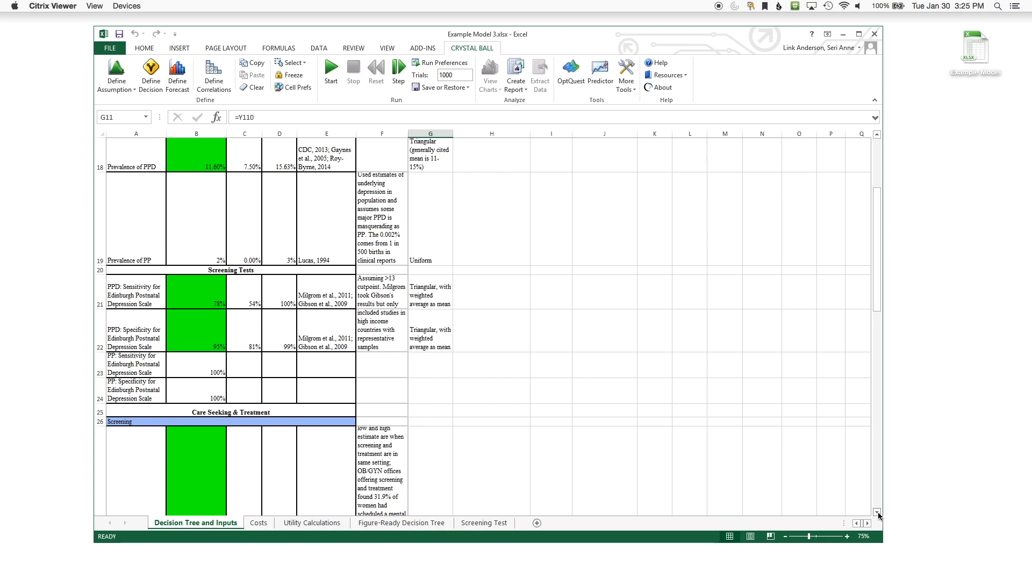
pyautogui.click(877, 514)
pyautogui.click(877, 513)
pyautogui.click(877, 513)
pyautogui.click(876, 513)
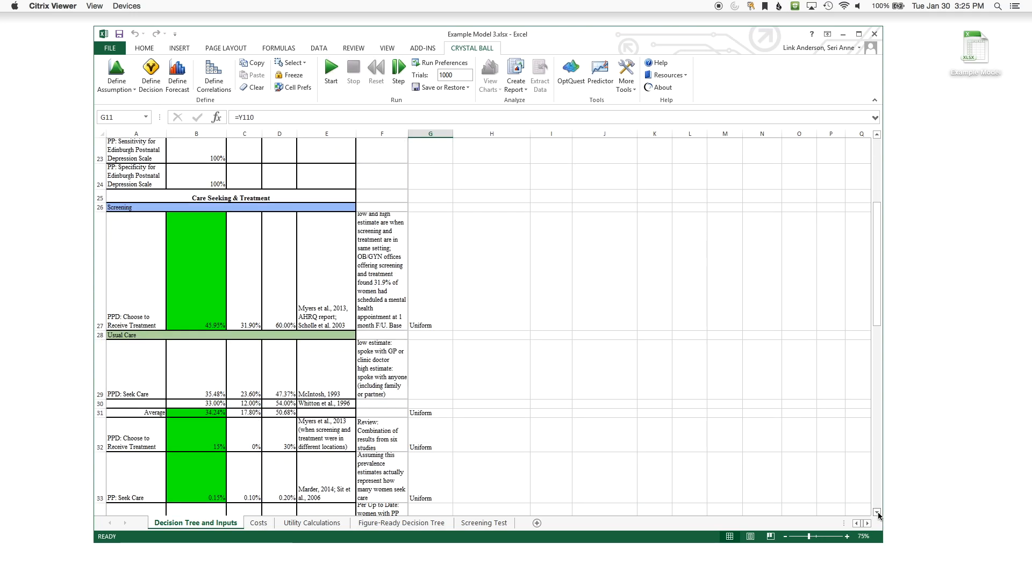
pyautogui.click(877, 513)
pyautogui.click(877, 513)
pyautogui.click(877, 514)
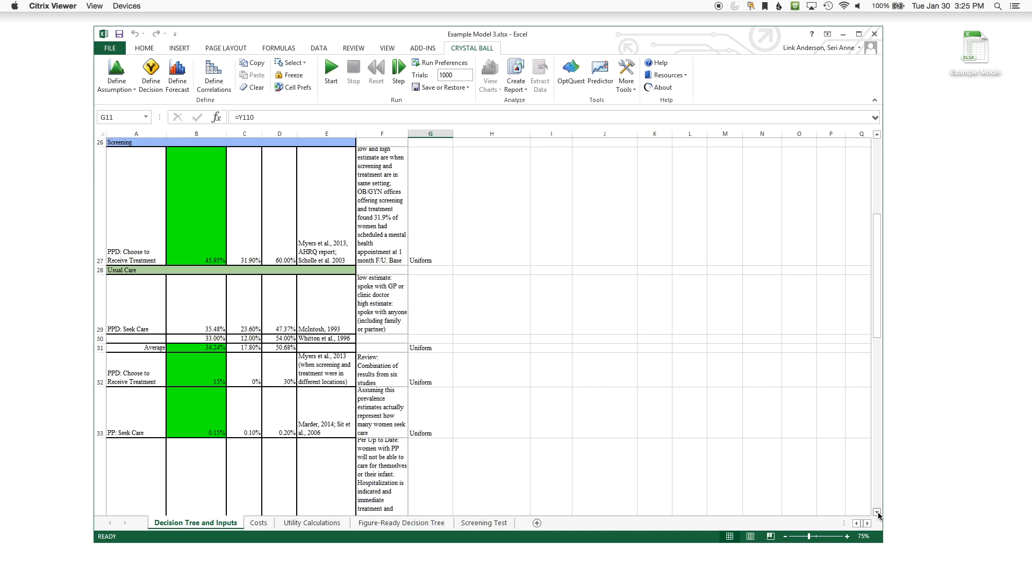
pyautogui.click(877, 513)
pyautogui.click(876, 513)
pyautogui.click(877, 513)
pyautogui.click(877, 513)
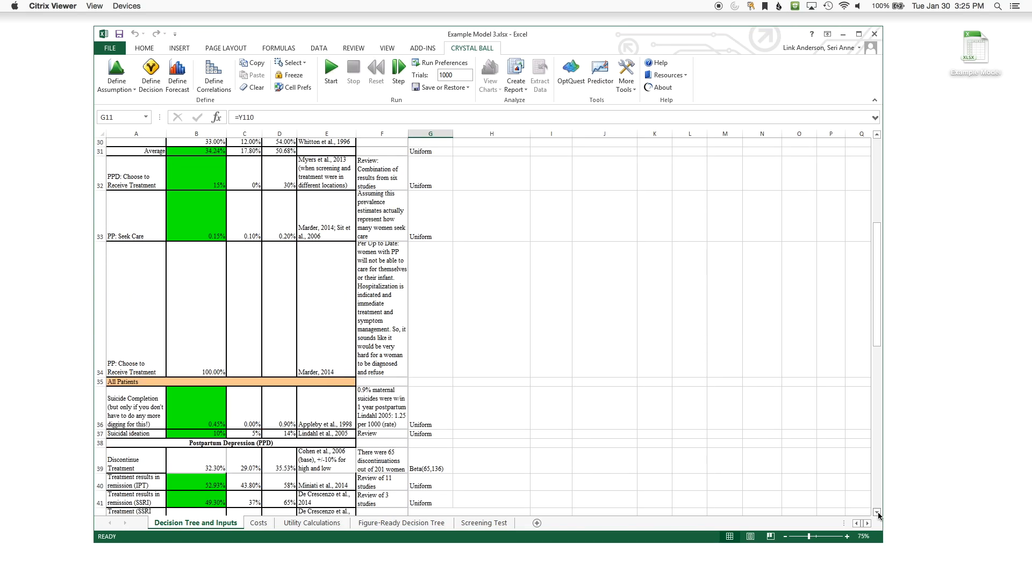
pyautogui.click(877, 513)
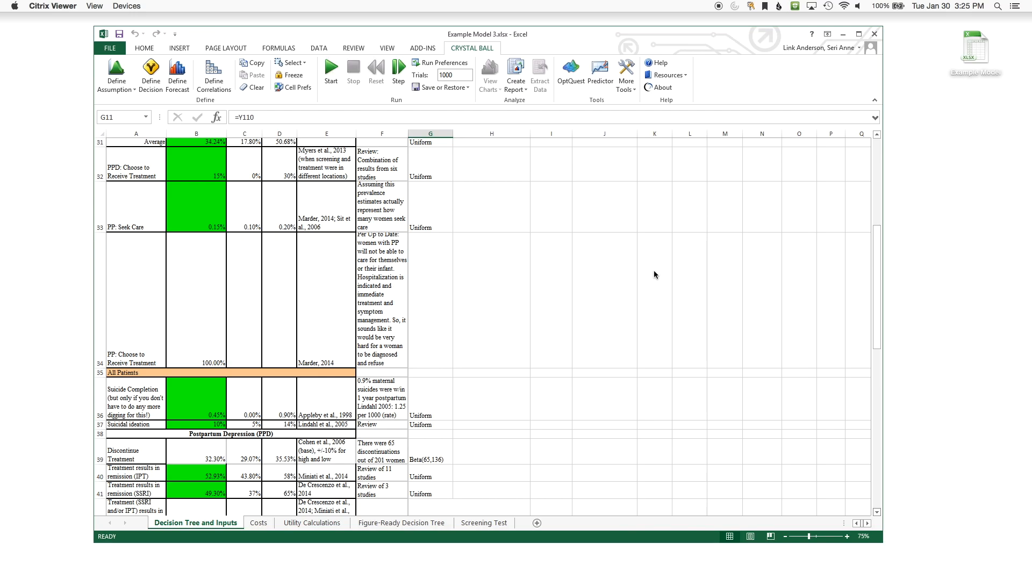
pyautogui.click(877, 135)
pyautogui.click(877, 135)
pyautogui.click(877, 135)
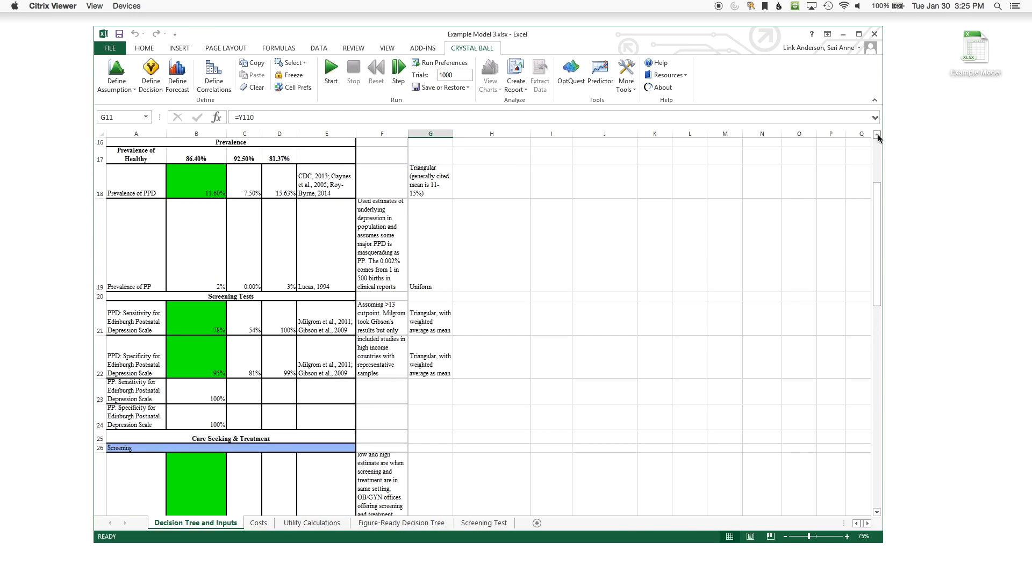
pyautogui.click(876, 135)
pyautogui.click(876, 135)
pyautogui.click(877, 135)
pyautogui.click(877, 135)
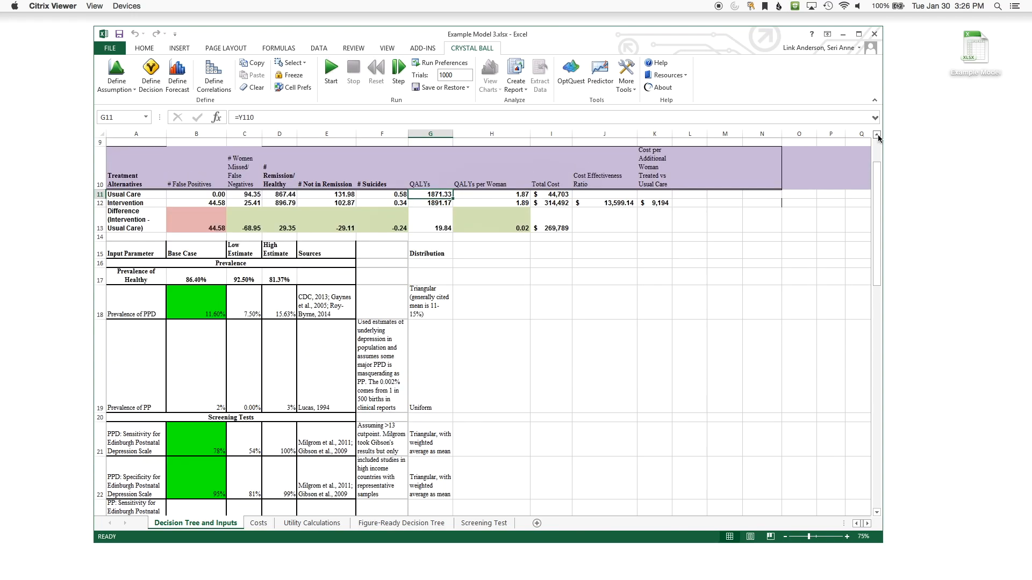
pyautogui.click(877, 135)
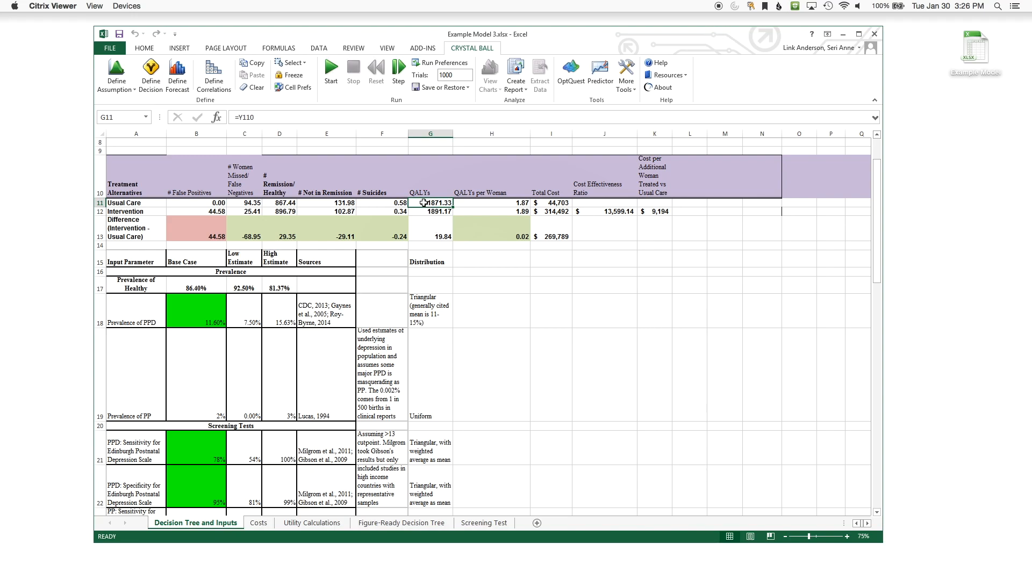
# Define the Usual Care QALYs cell G11 as a forecast named "QALYs Usual Care" with units QALYs
pyautogui.click(176, 73)
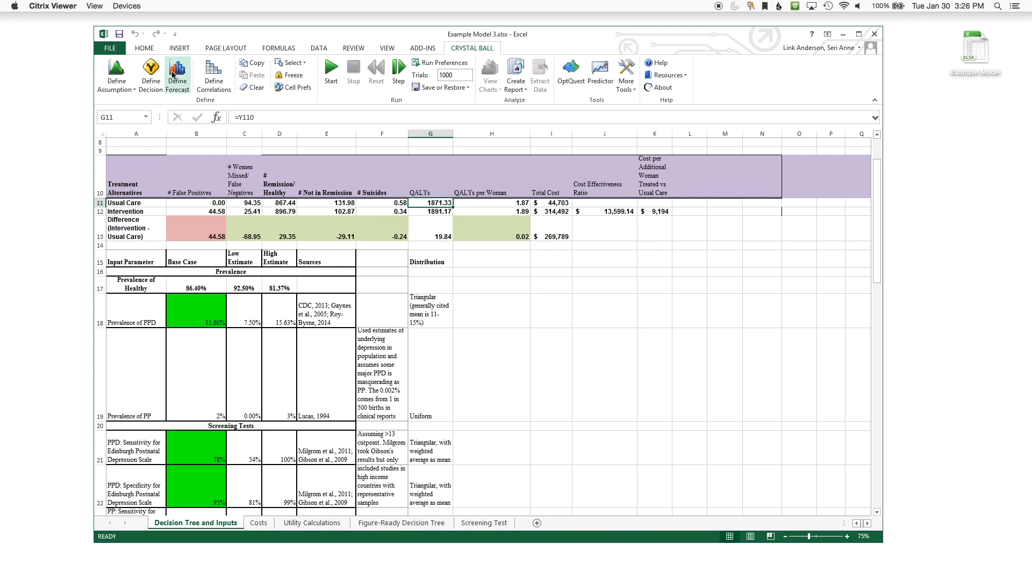
pyautogui.click(461, 291)
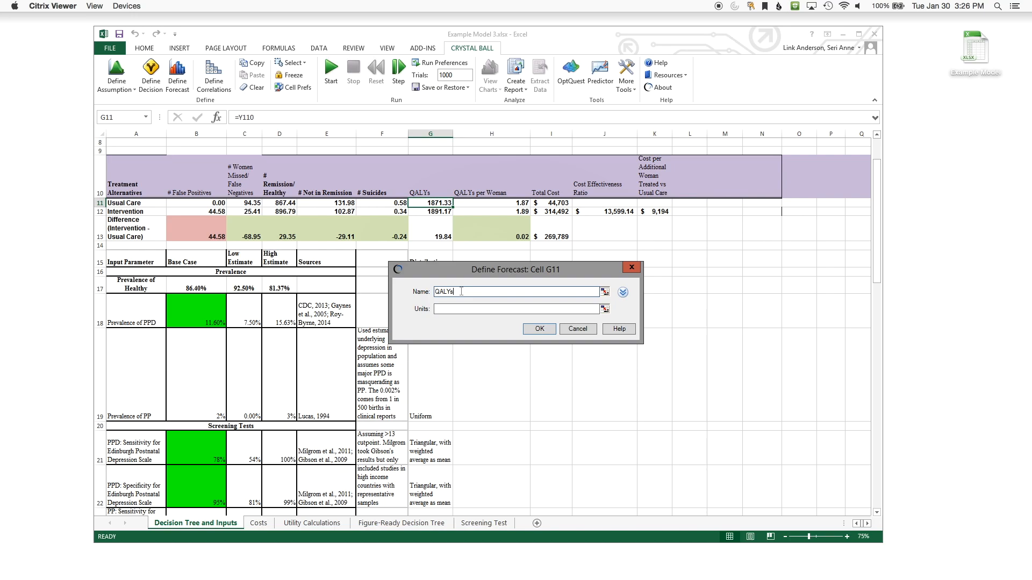
pyautogui.write('USual')
pyautogui.press('BackSpace')
pyautogui.press('BackSpace')
pyautogui.press('BackSpace')
pyautogui.press('BackSpace')
pyautogui.write('sual Care')
pyautogui.click(453, 310)
pyautogui.write('QALYs')
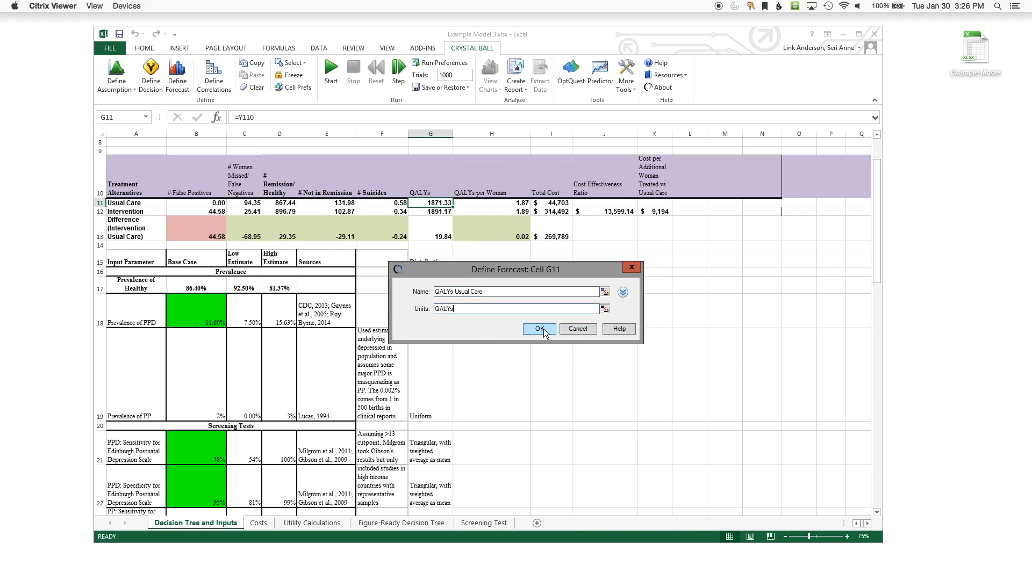
pyautogui.click(540, 329)
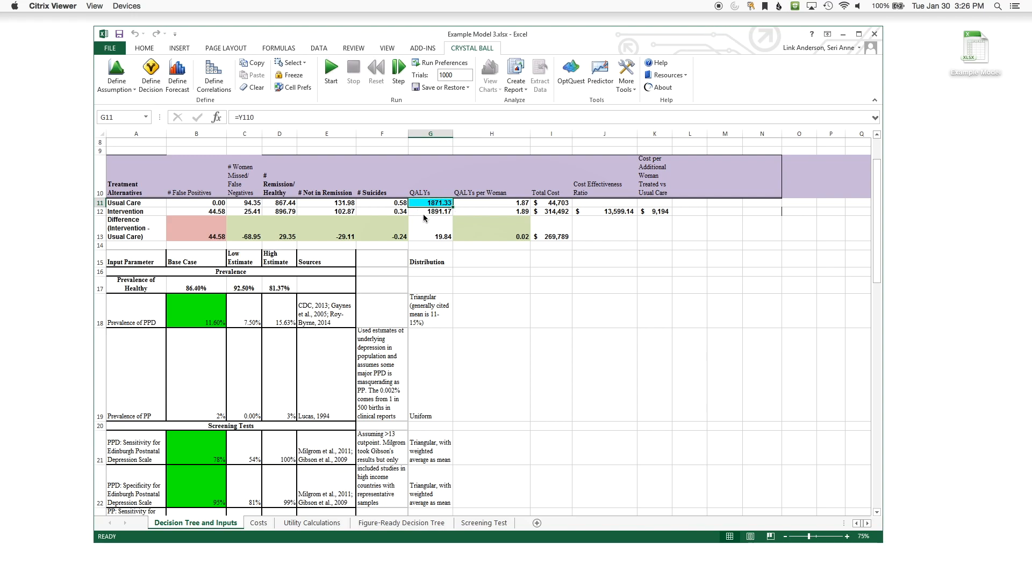
# Define the Intervention QALYs cell G12 as a forecast named "QALYs Intervention" with units QALY
pyautogui.click(417, 212)
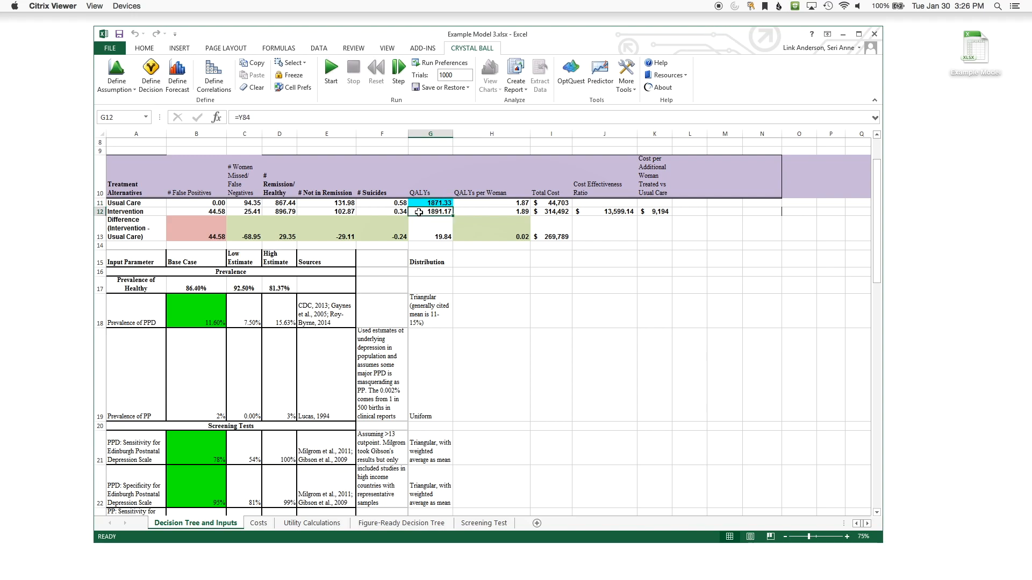
pyautogui.click(179, 78)
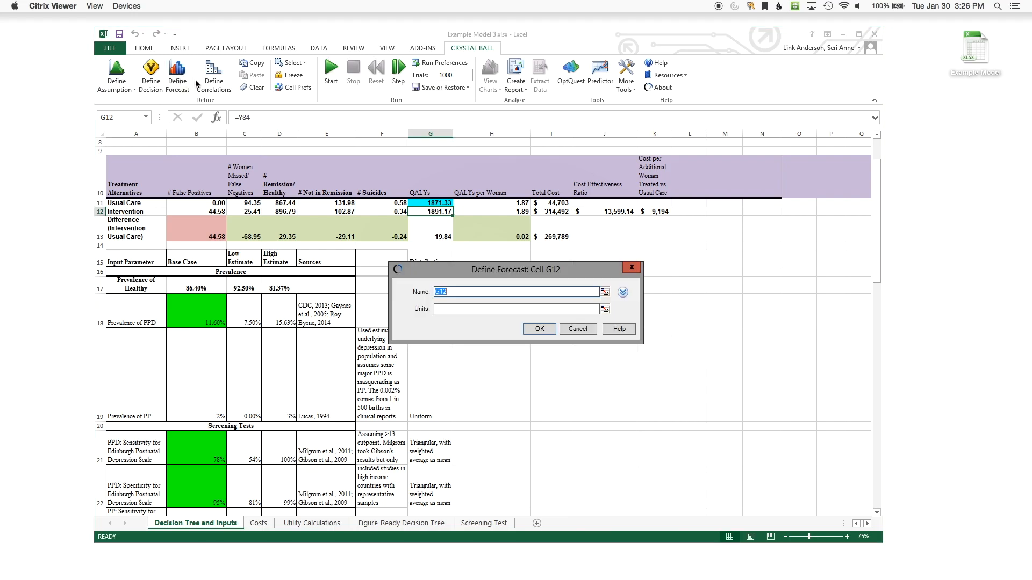
pyautogui.write('QALYs Intervention')
pyautogui.click(457, 310)
pyautogui.write('QALY')
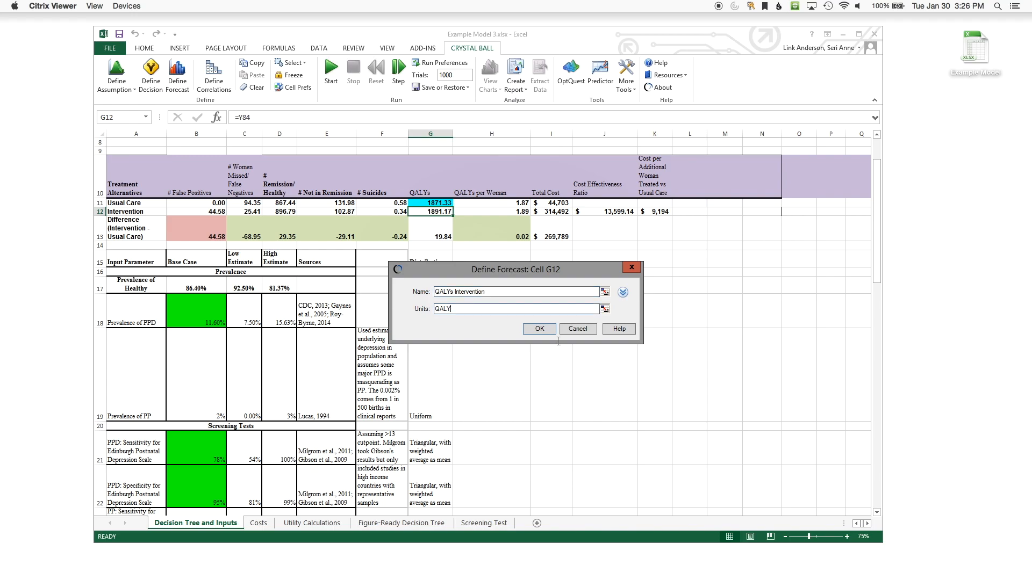
pyautogui.click(537, 329)
# Define the QALYs difference cell G13 as a forecast named "Incremental QALY" with units QALY
pyautogui.click(438, 237)
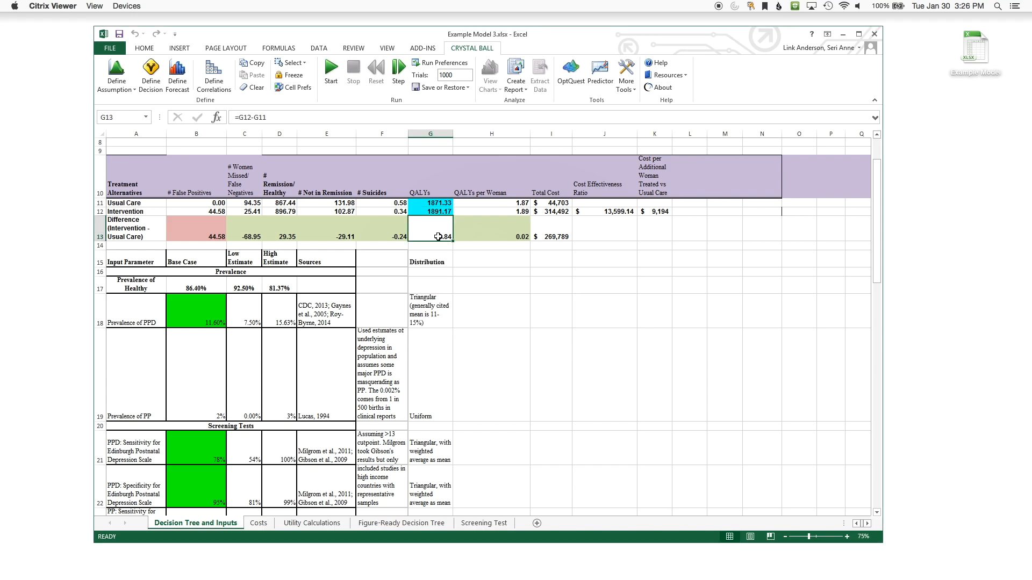
pyautogui.click(178, 73)
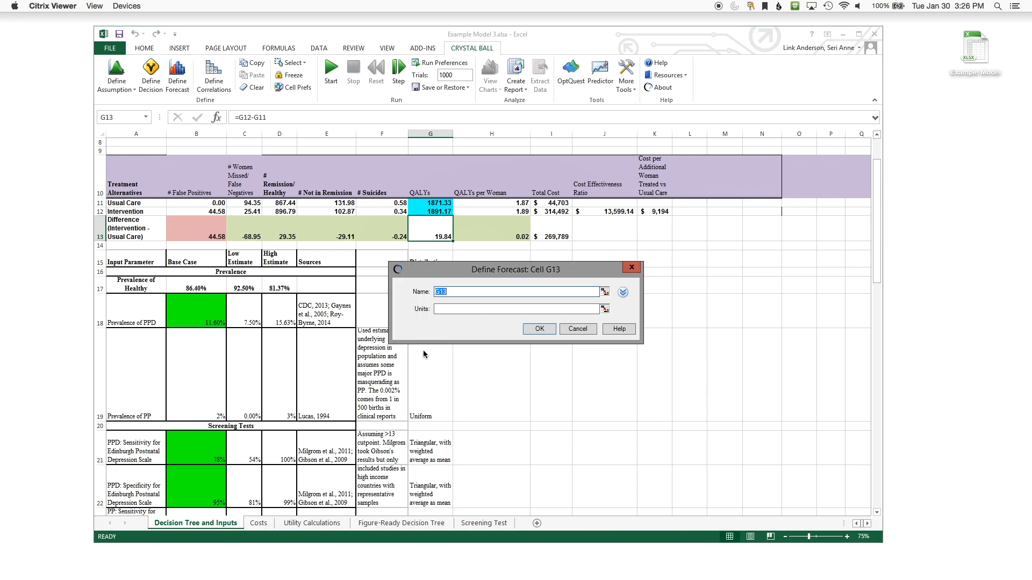
pyautogui.write('emental QALY')
pyautogui.click(468, 309)
pyautogui.write('QALYs')
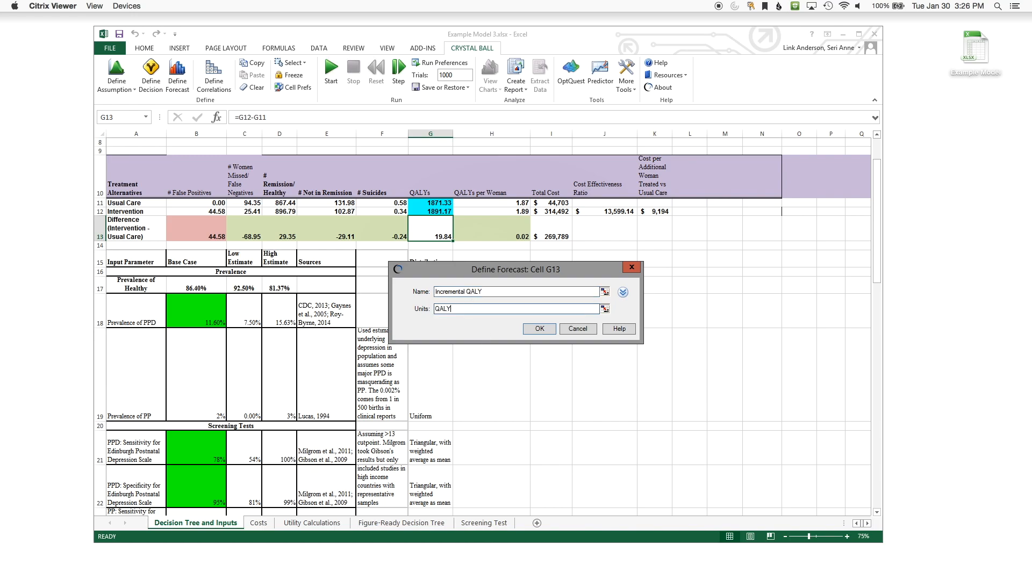
pyautogui.click(538, 329)
# Define the Usual Care total cost cell I11 as a forecast named "Total Cost Usual Care" with units $
pyautogui.click(560, 204)
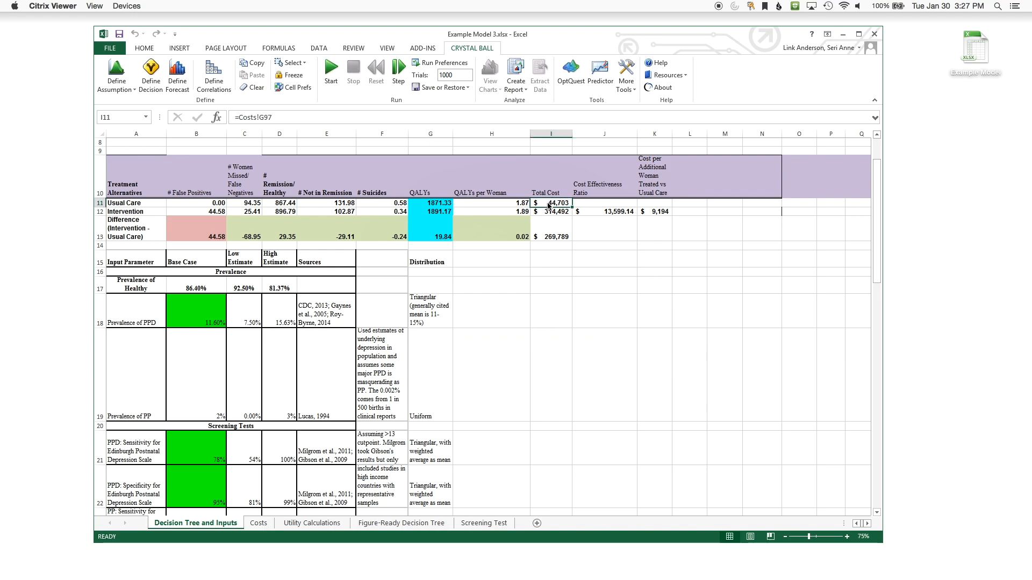
pyautogui.click(182, 81)
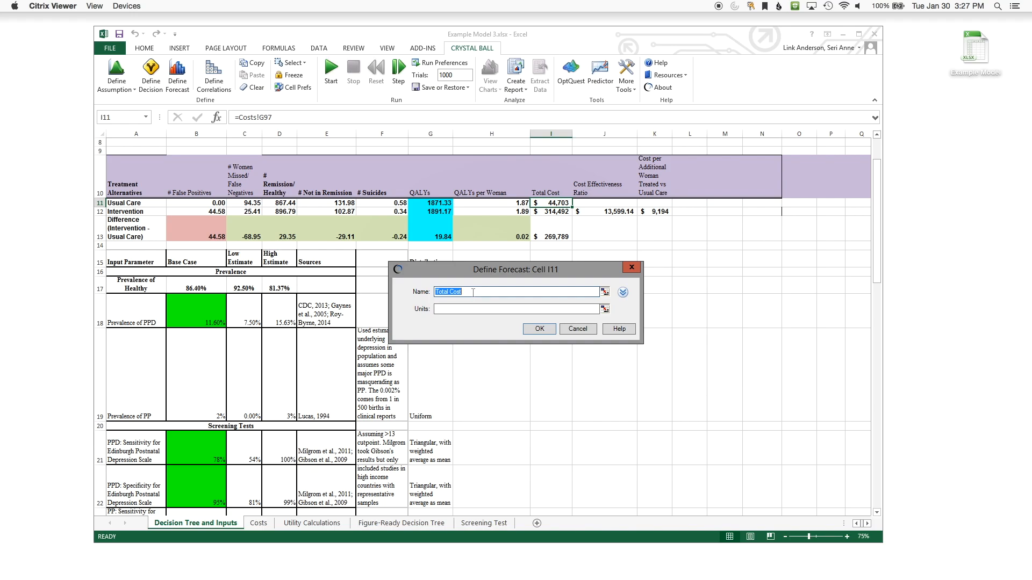
pyautogui.click(472, 293)
pyautogui.write('Usual Care')
pyautogui.click(446, 305)
pyautogui.write('$')
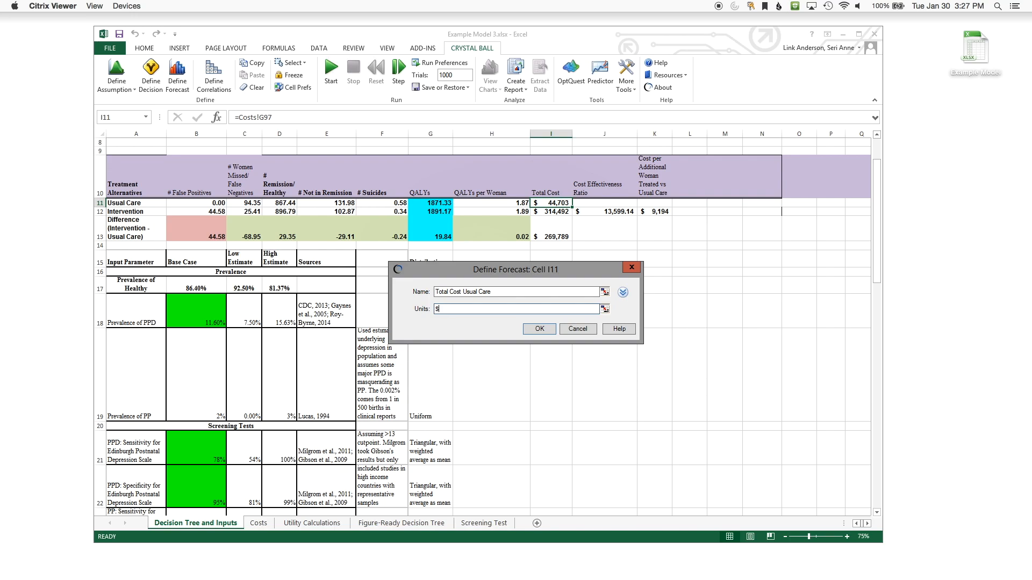
pyautogui.click(538, 329)
# Define the Intervention total cost cell I12 as a forecast named "Total Cost of the Intervention"
pyautogui.click(544, 212)
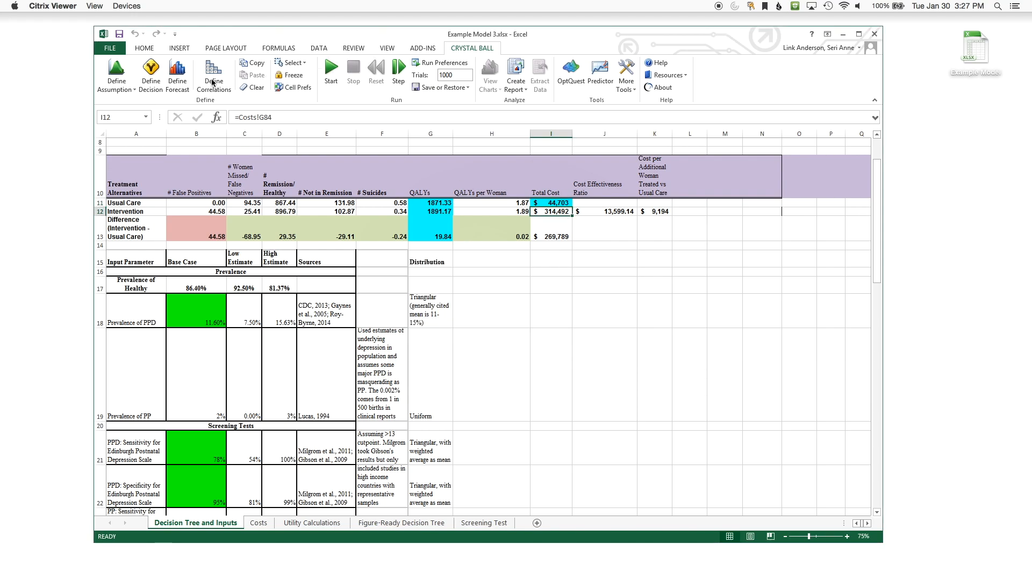
pyautogui.click(174, 81)
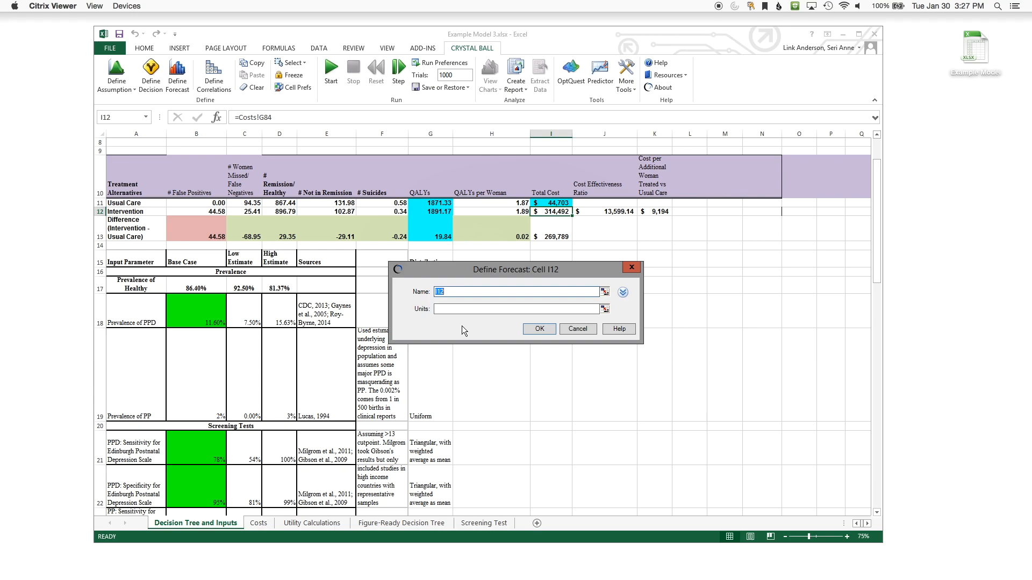
pyautogui.write('Total Cost of the Intervention')
pyautogui.click(444, 312)
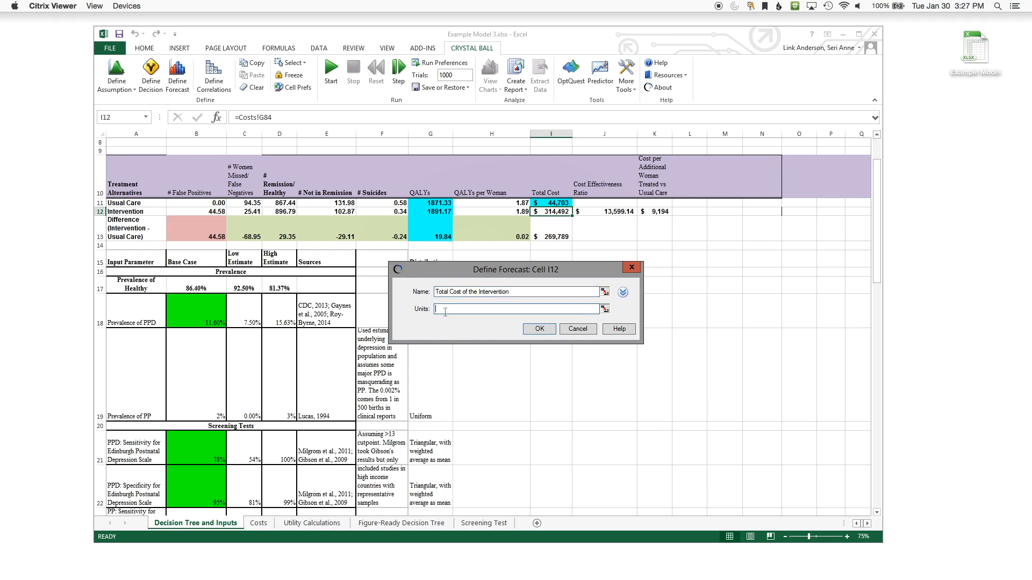
pyautogui.click(538, 329)
# Define the total cost difference cell I13 as a forecast named "Incremental Costs" with units $
pyautogui.click(547, 238)
pyautogui.click(178, 69)
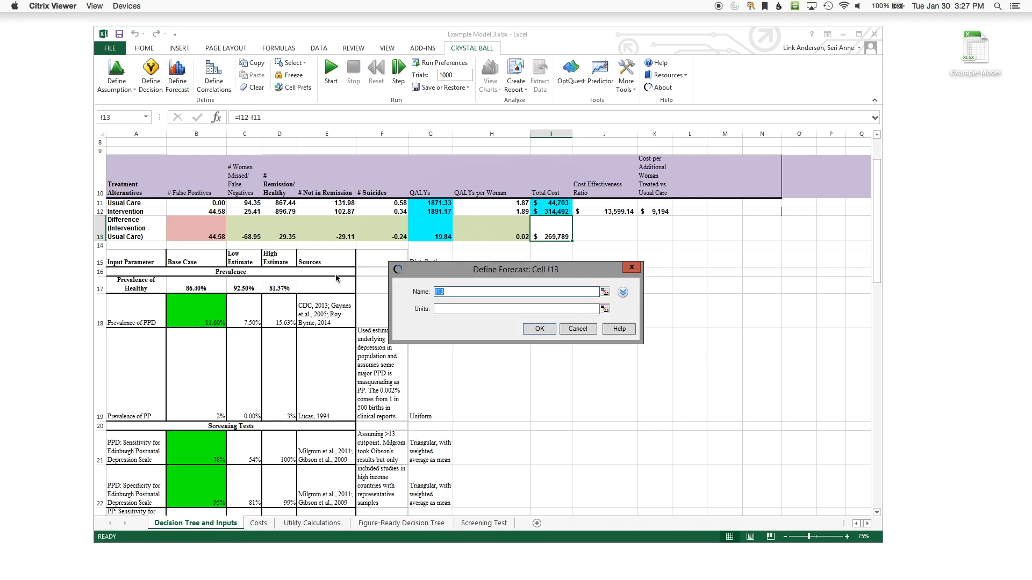
pyautogui.write('Incremental Costs')
pyautogui.click(458, 311)
pyautogui.write('$')
pyautogui.click(539, 329)
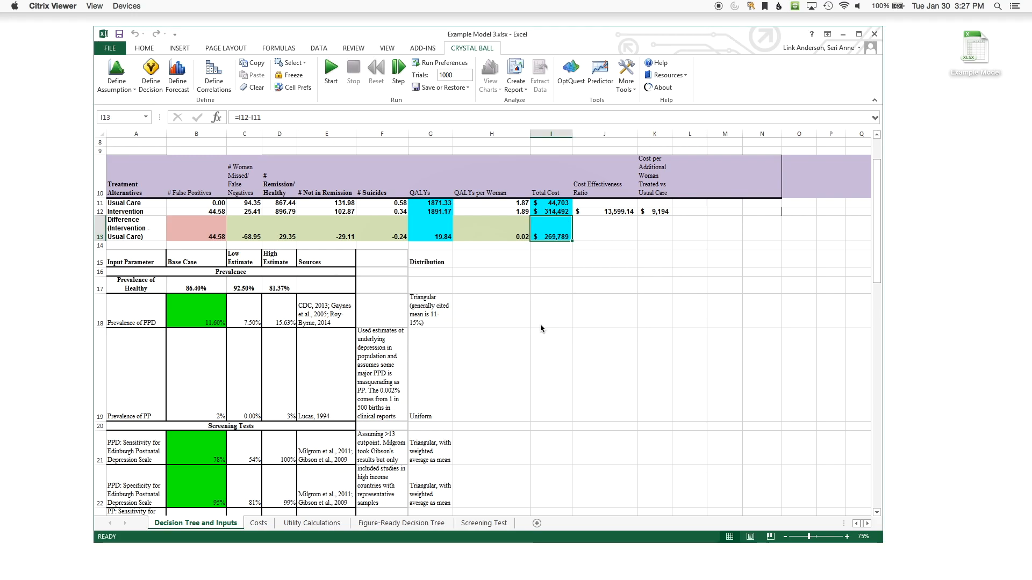
# Define the cost-effectiveness cell J12 as a forecast named "Cost Effectiveness Ratio" with units "$ per QALY"
pyautogui.click(603, 214)
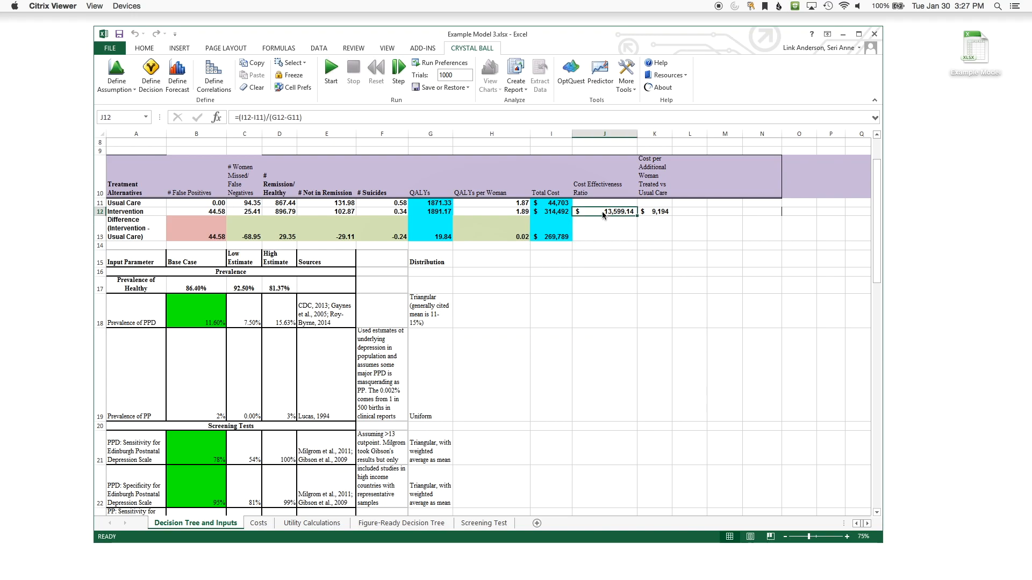
pyautogui.click(177, 72)
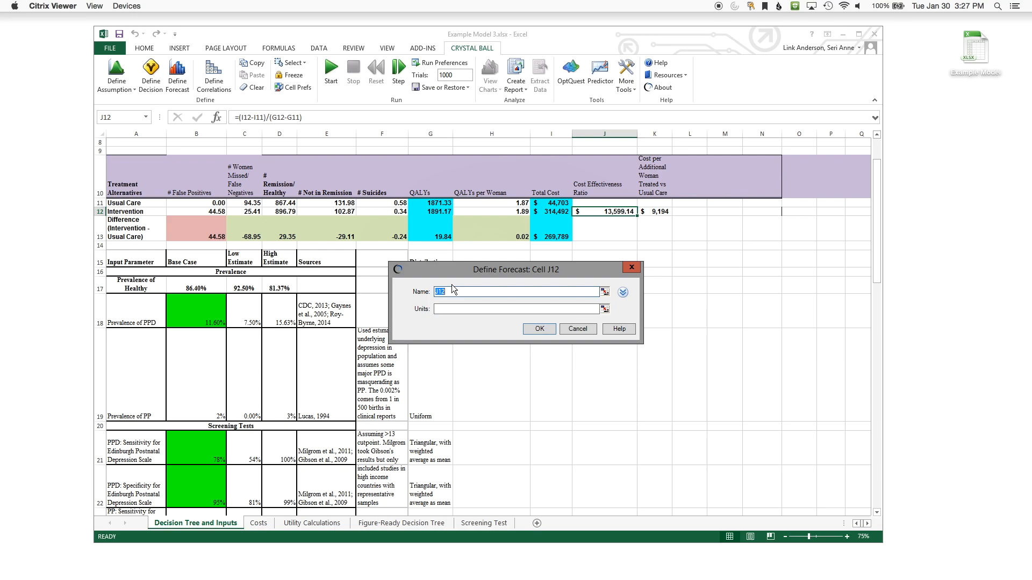
pyautogui.write('Cost E')
pyautogui.write('ffection')
pyautogui.press('BackSpace')
pyautogui.press('BackSpace')
pyautogui.write('veness Ration')
pyautogui.press('BackSpace')
pyautogui.click(441, 310)
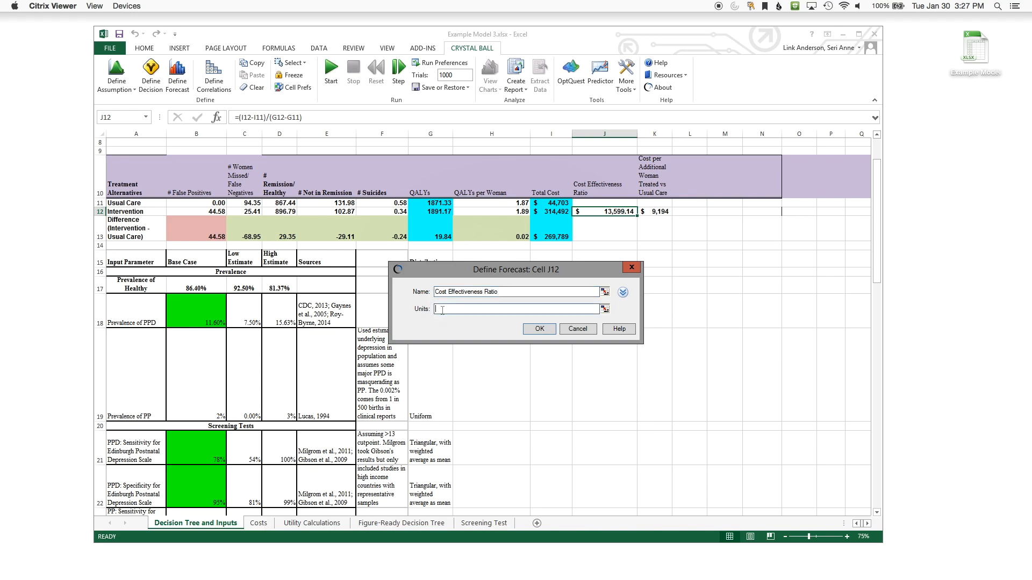
pyautogui.write('$ per QALY')
pyautogui.click(540, 329)
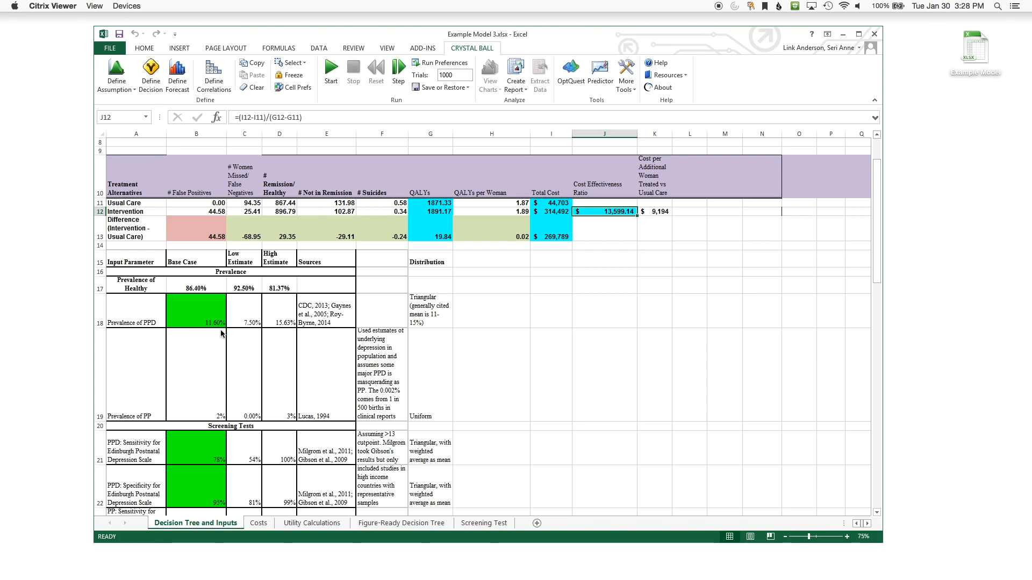
# Define the Prevalence of PP base case B19 as a uniform-distribution assumption, with the minimum referenced to C19 and the maximum to D19
pyautogui.click(198, 312)
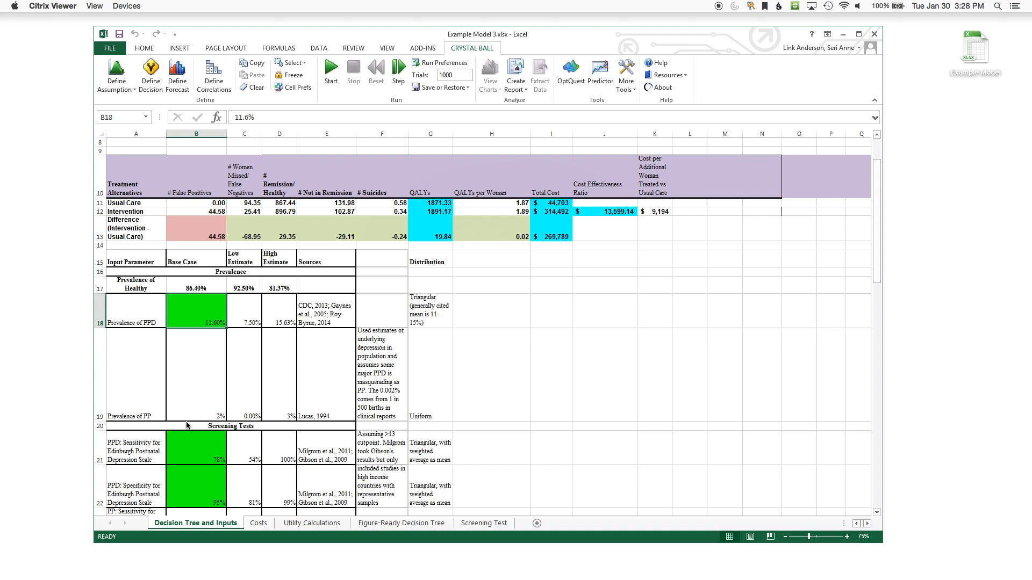
pyautogui.click(193, 369)
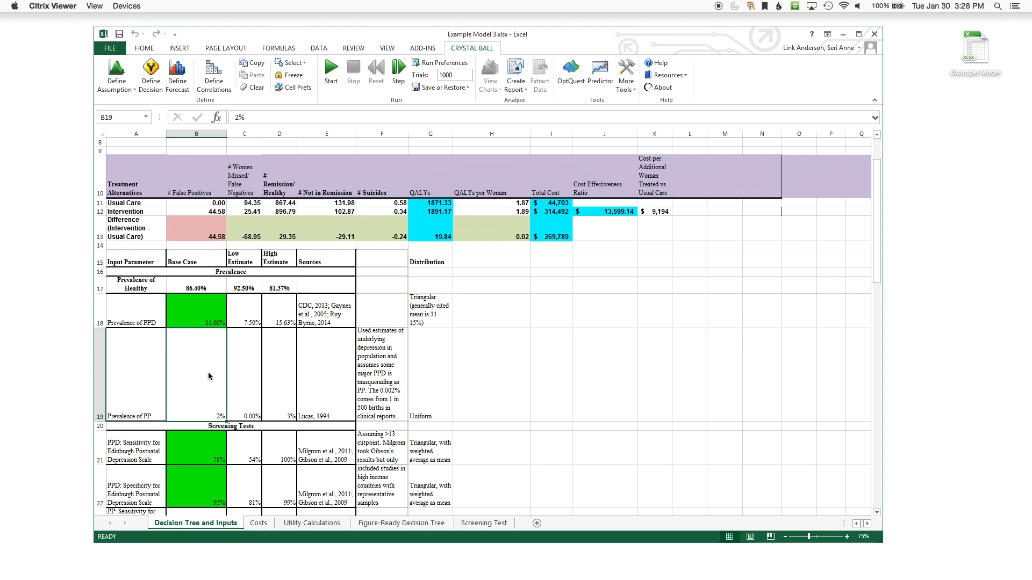
pyautogui.click(233, 373)
pyautogui.click(200, 370)
pyautogui.click(126, 89)
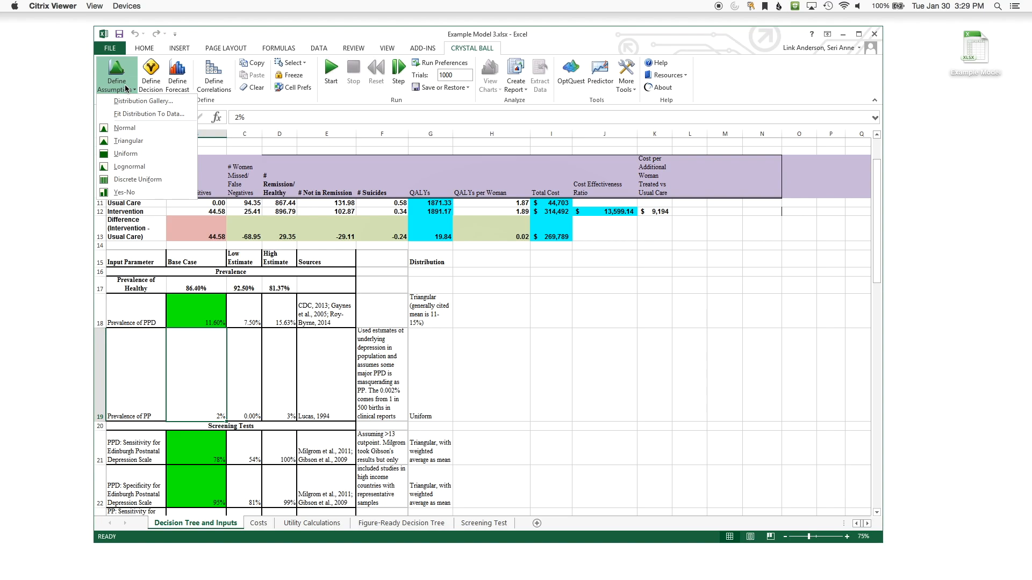
pyautogui.click(124, 154)
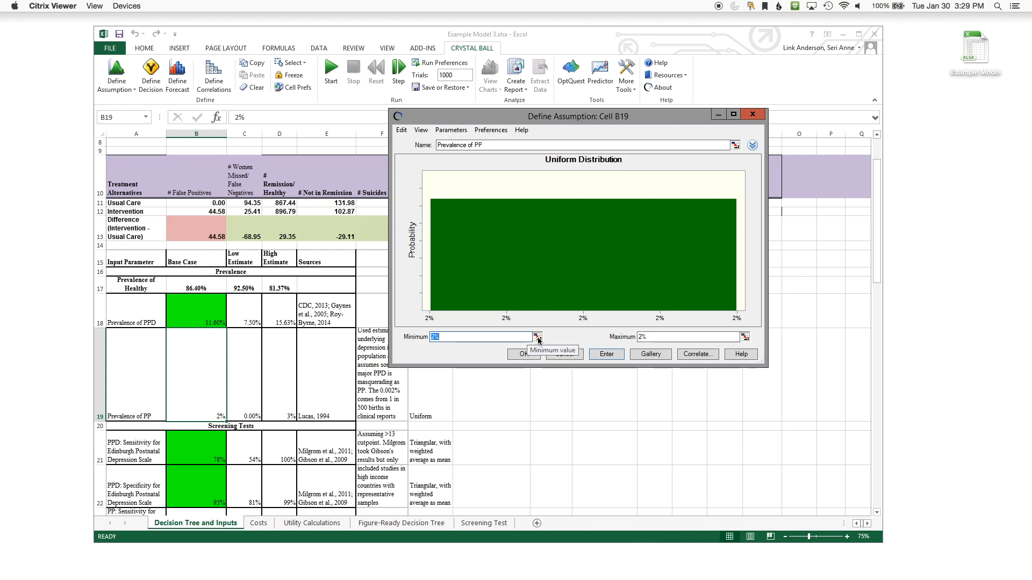
pyautogui.click(530, 353)
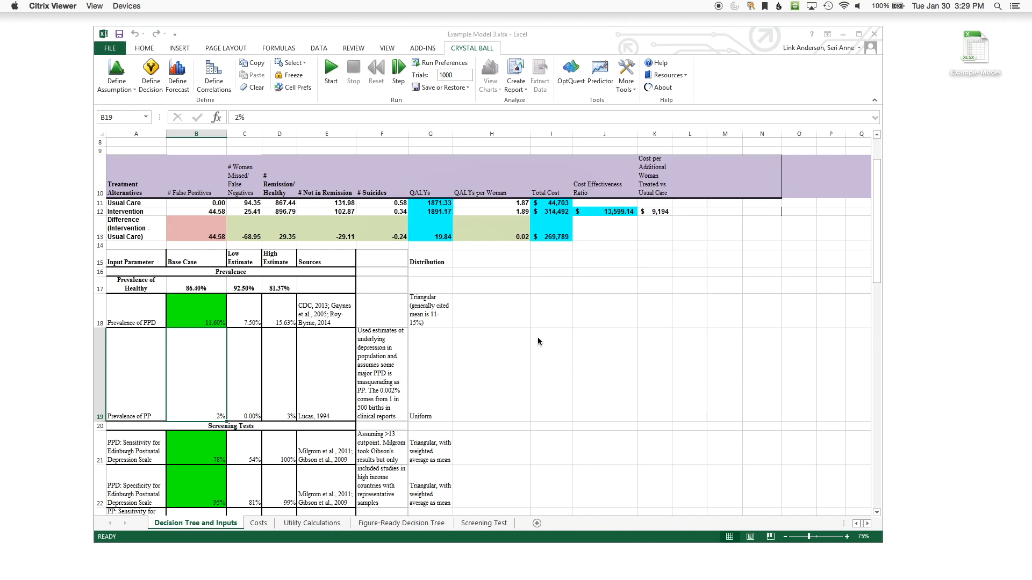
pyautogui.click(241, 382)
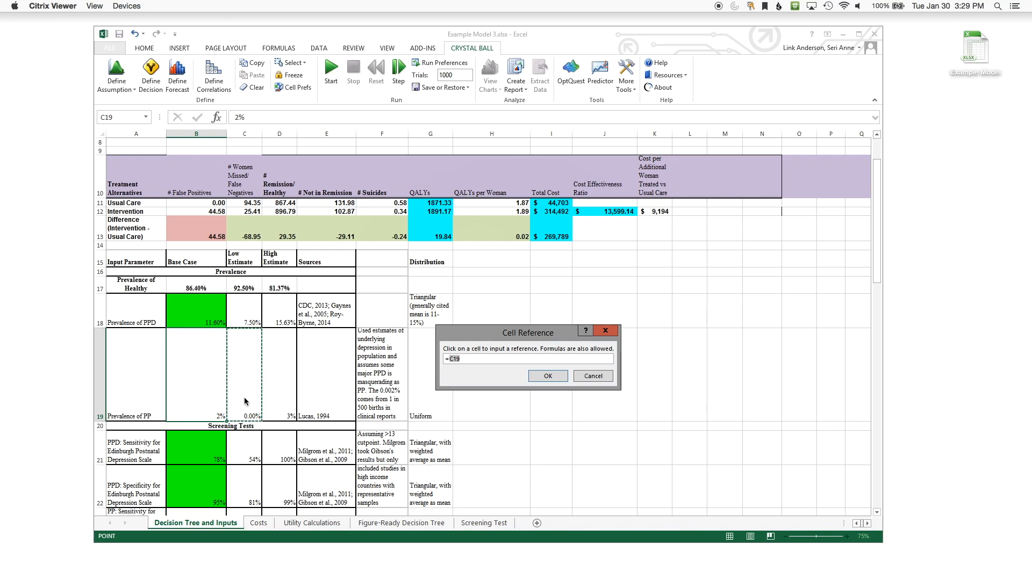
pyautogui.click(546, 377)
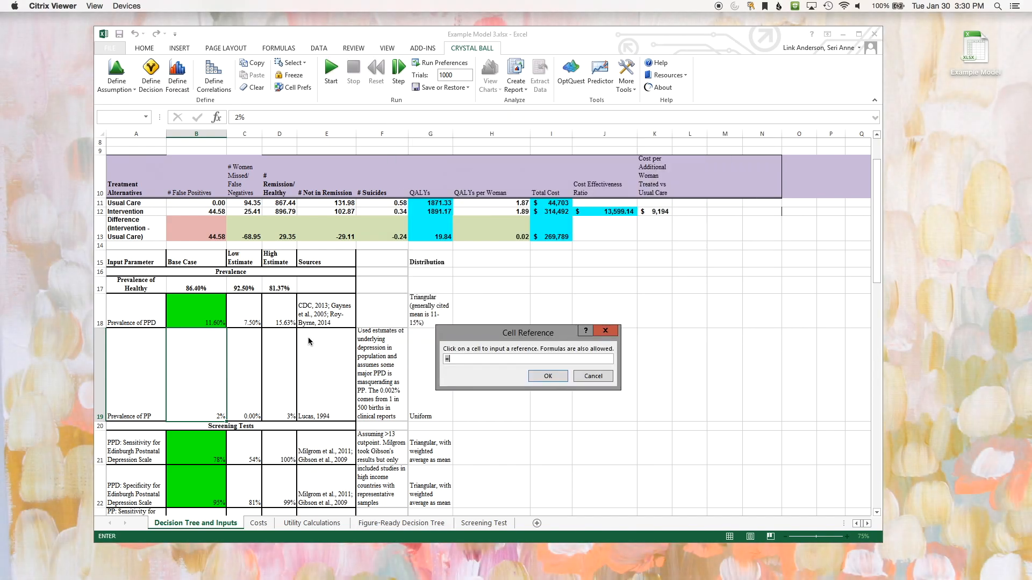
pyautogui.click(284, 375)
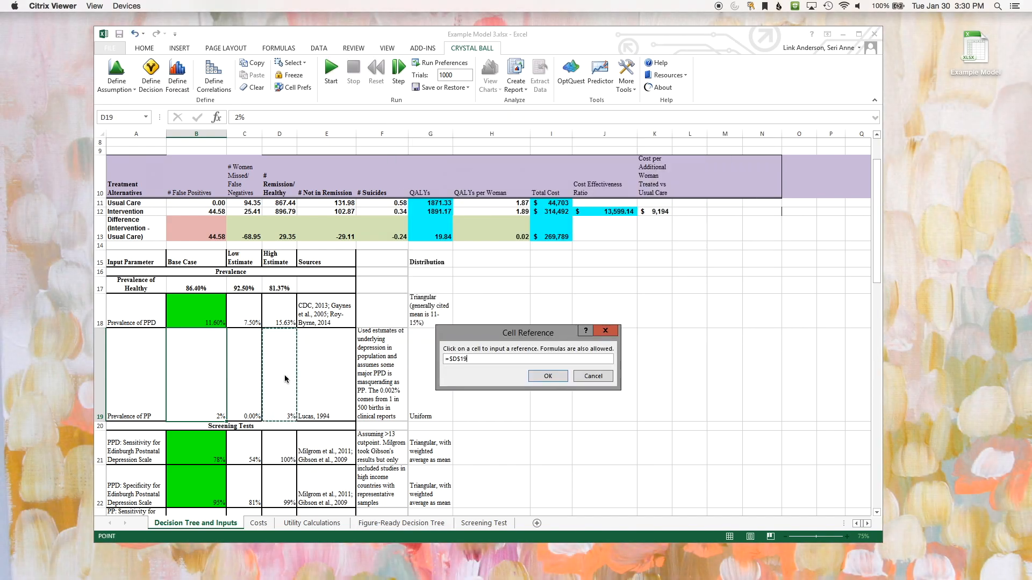
pyautogui.click(544, 380)
pyautogui.click(524, 354)
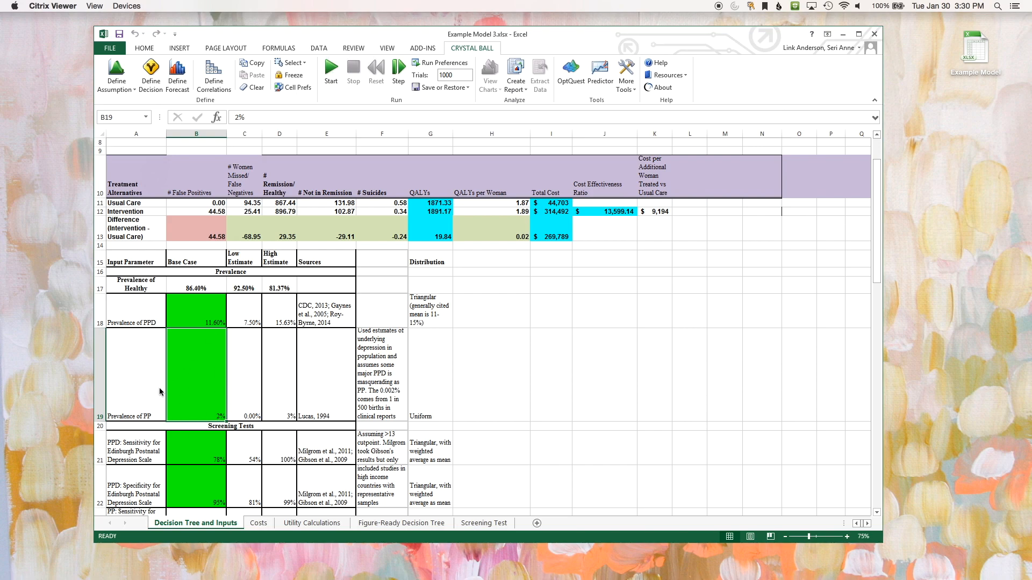
# Examine the base case, source and study note for Discontinue Treatment under Postpartum Depression in row 39
pyautogui.click(877, 513)
pyautogui.click(876, 513)
pyautogui.click(876, 513)
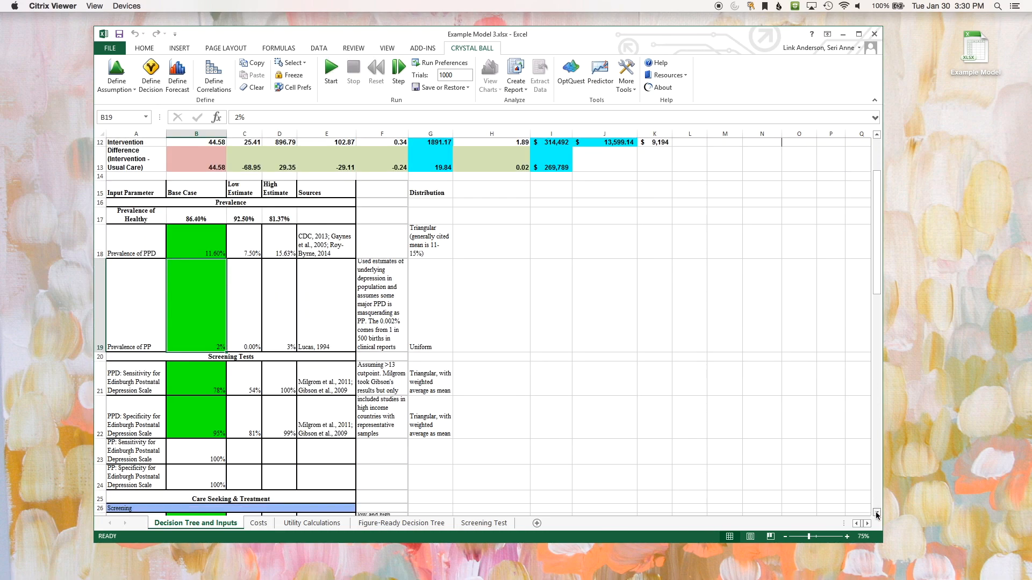
pyautogui.click(877, 513)
pyautogui.click(876, 513)
pyautogui.click(876, 513)
pyautogui.click(877, 513)
pyautogui.click(876, 513)
pyautogui.click(876, 513)
pyautogui.scroll(-1, 876, 513)
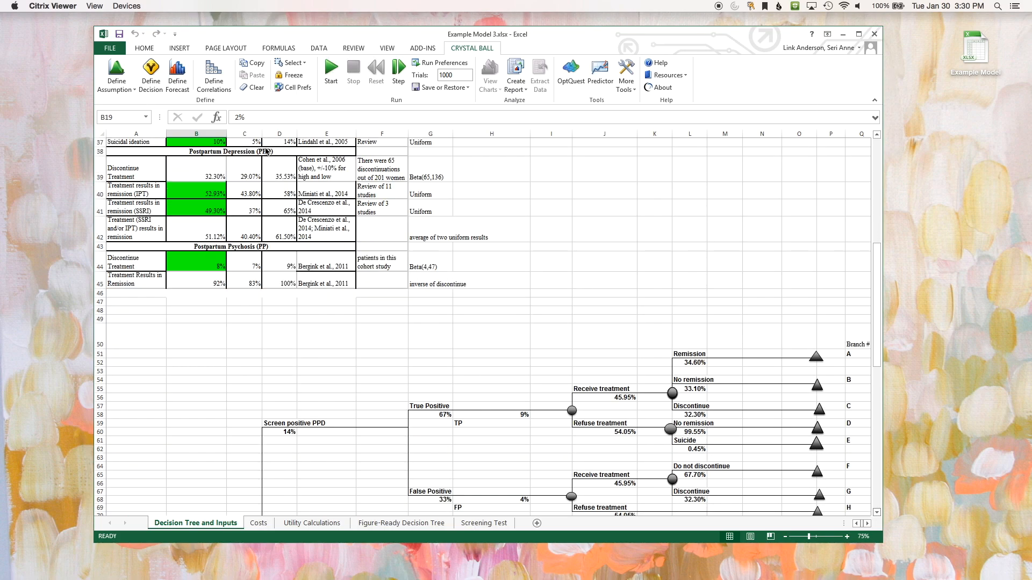
pyautogui.click(198, 175)
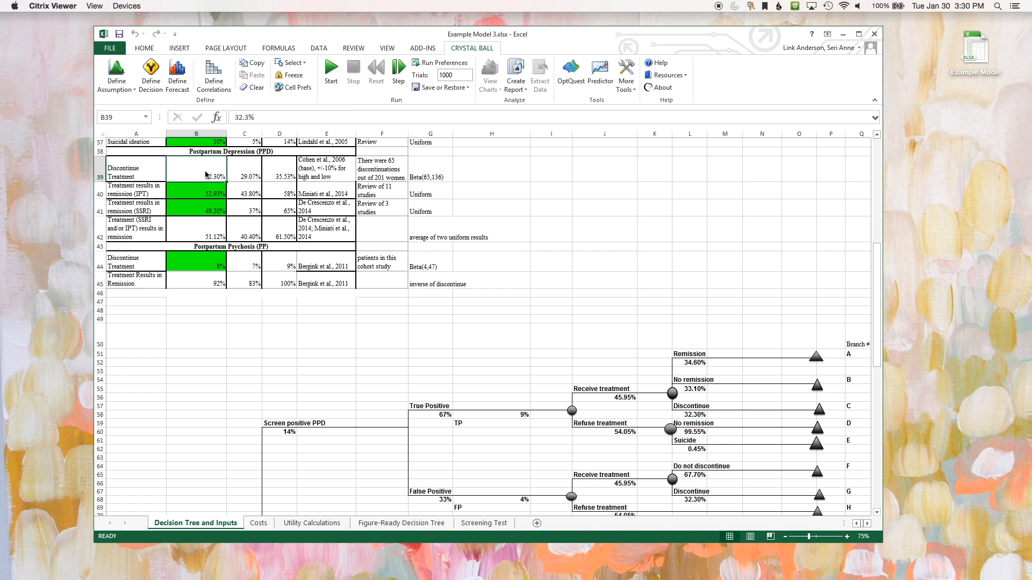
pyautogui.click(332, 168)
pyautogui.click(379, 170)
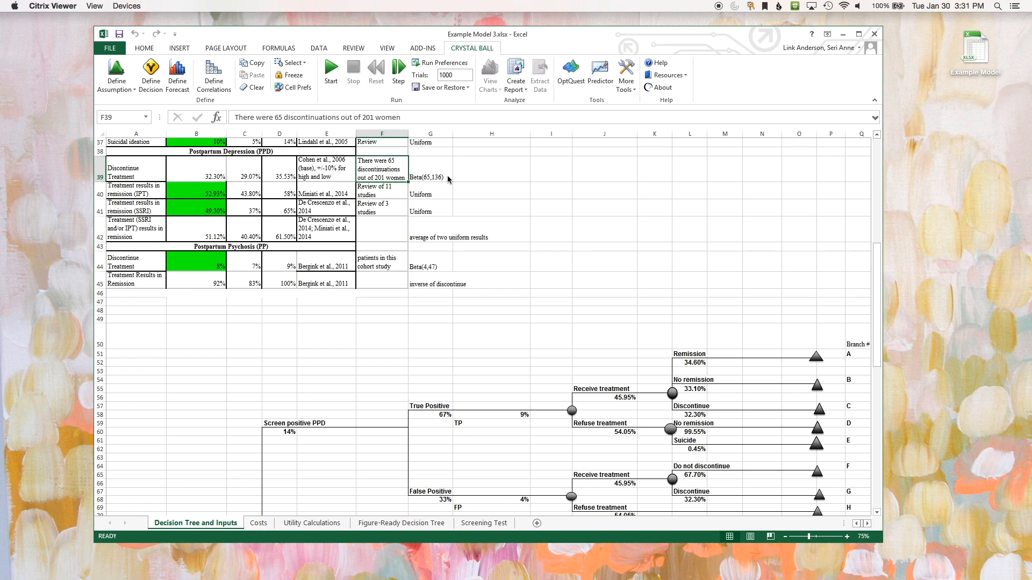
# Assign a Beta distribution from the full distribution gallery to the postpartum depression Discontinue Treatment base case B39
pyautogui.click(191, 166)
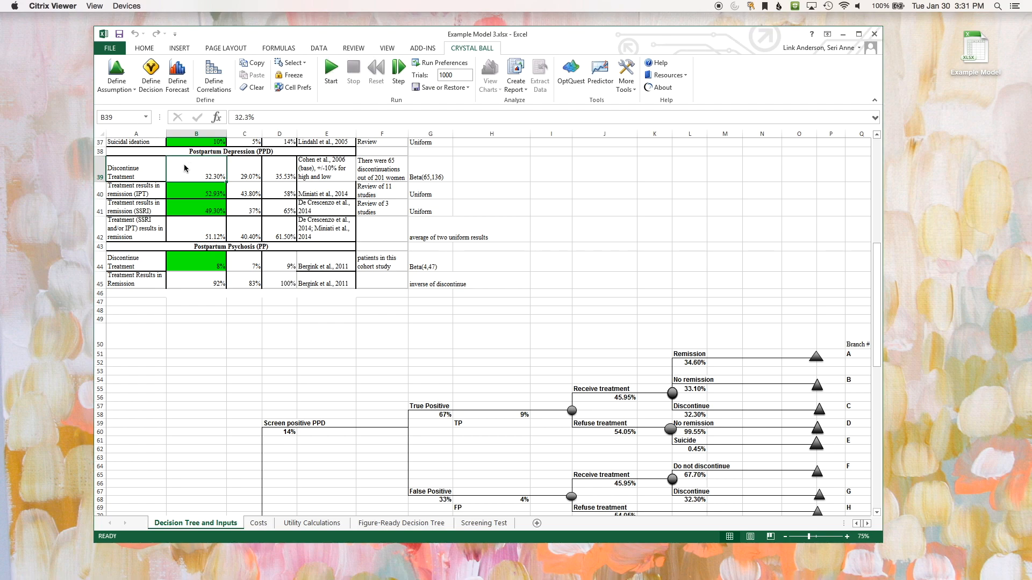
pyautogui.click(121, 88)
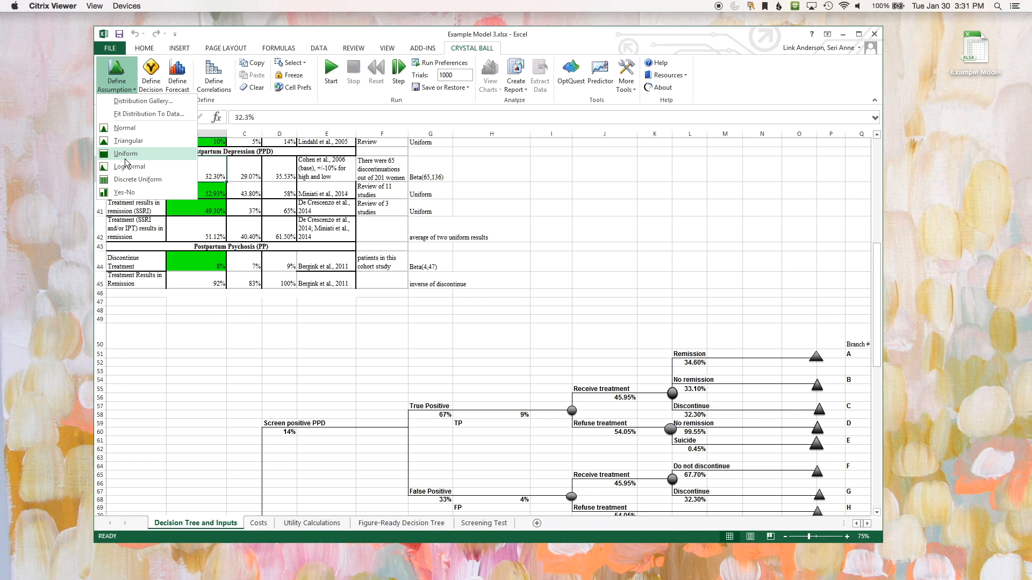
pyautogui.click(129, 102)
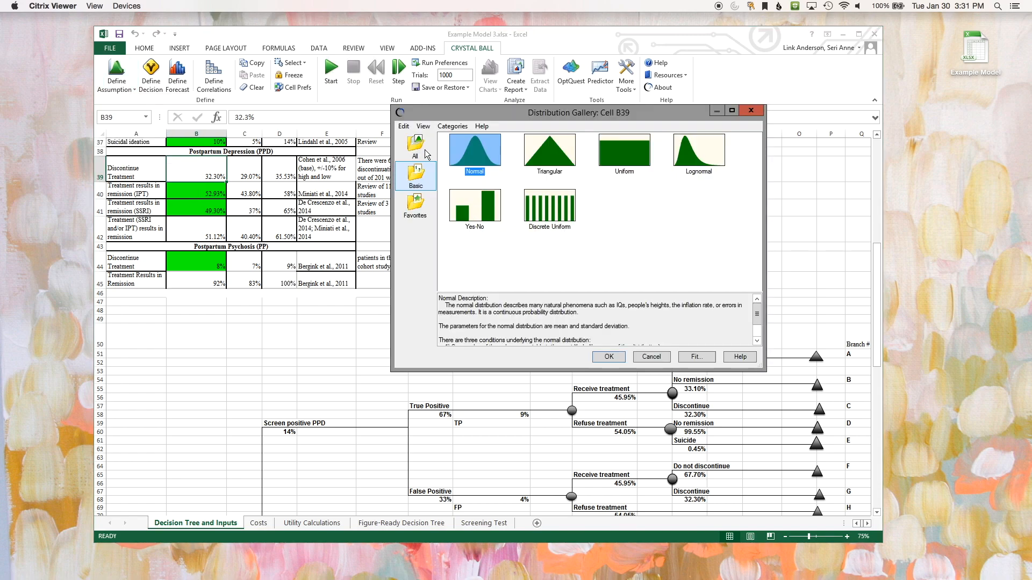
pyautogui.click(424, 152)
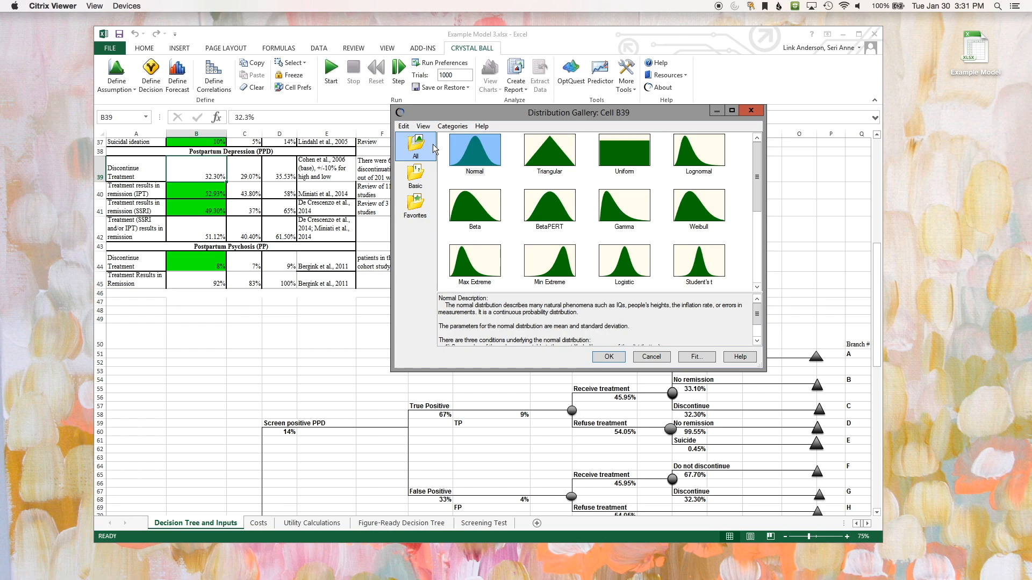
pyautogui.click(480, 213)
pyautogui.click(608, 357)
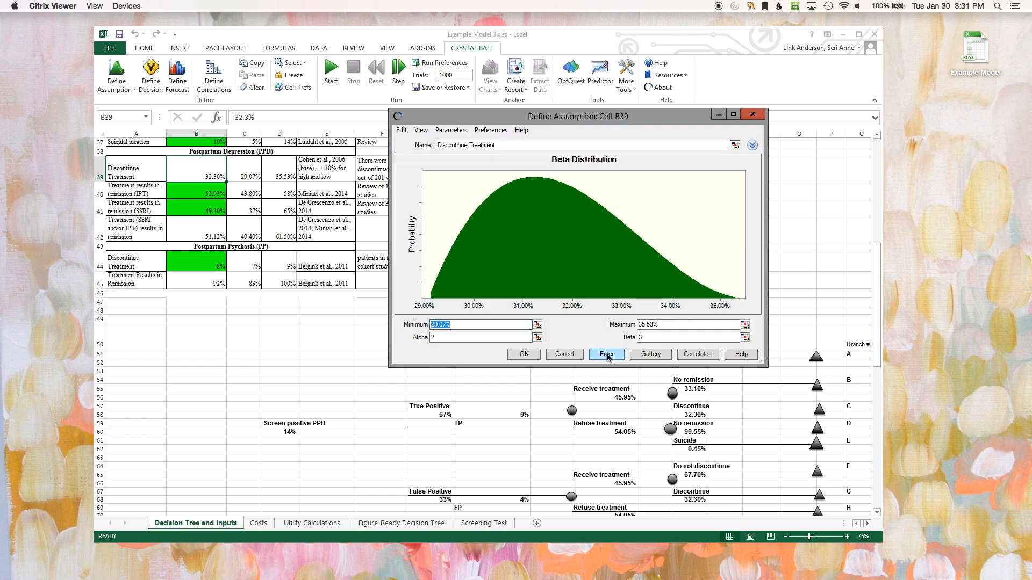
# Set the B39 Beta distribution to minimum 0, maximum 1, alpha 65 and beta 136, and accept the assumption
pyautogui.write('0')
pyautogui.click(661, 325)
pyautogui.moveTo(659, 325); pyautogui.dragTo(637, 324)
pyautogui.write('1')
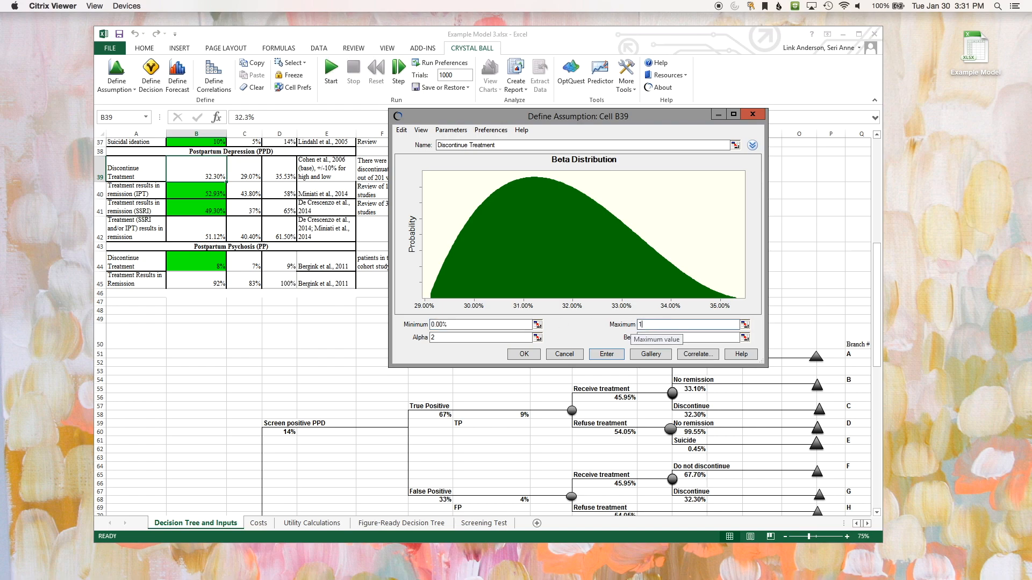
pyautogui.click(480, 338)
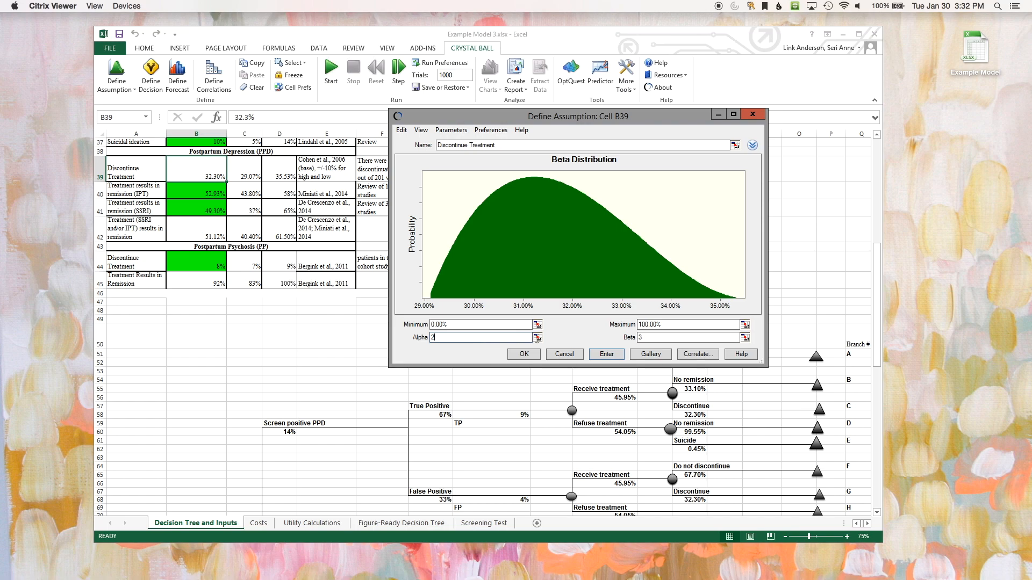
pyautogui.moveTo(479, 113); pyautogui.dragTo(570, 114)
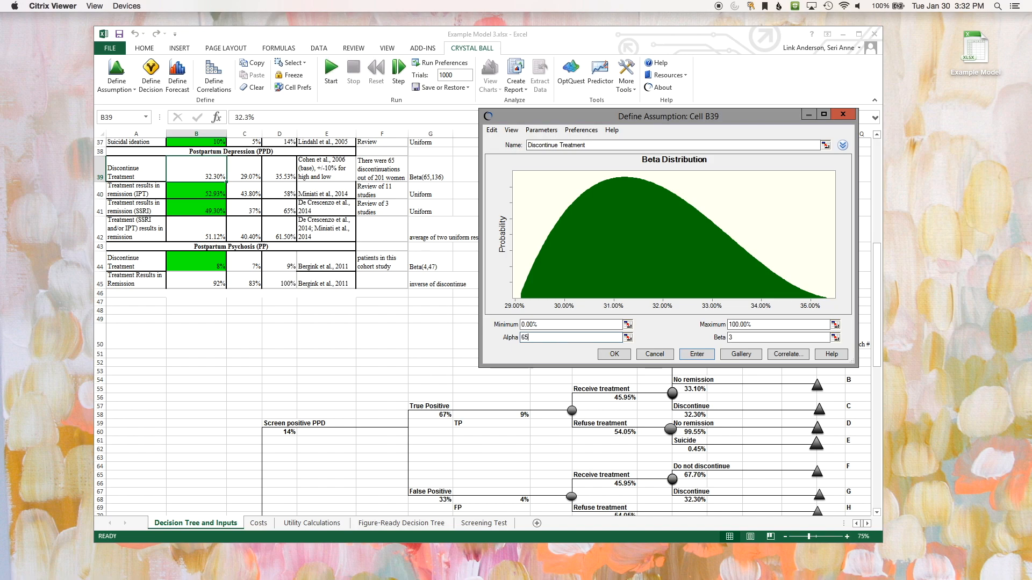
pyautogui.click(738, 338)
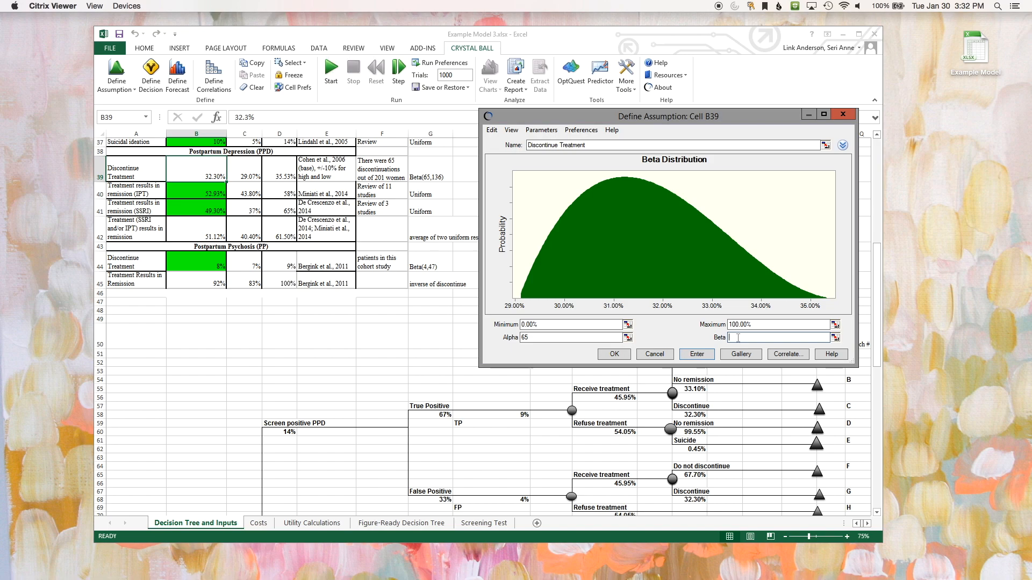
pyautogui.write('136')
pyautogui.click(615, 354)
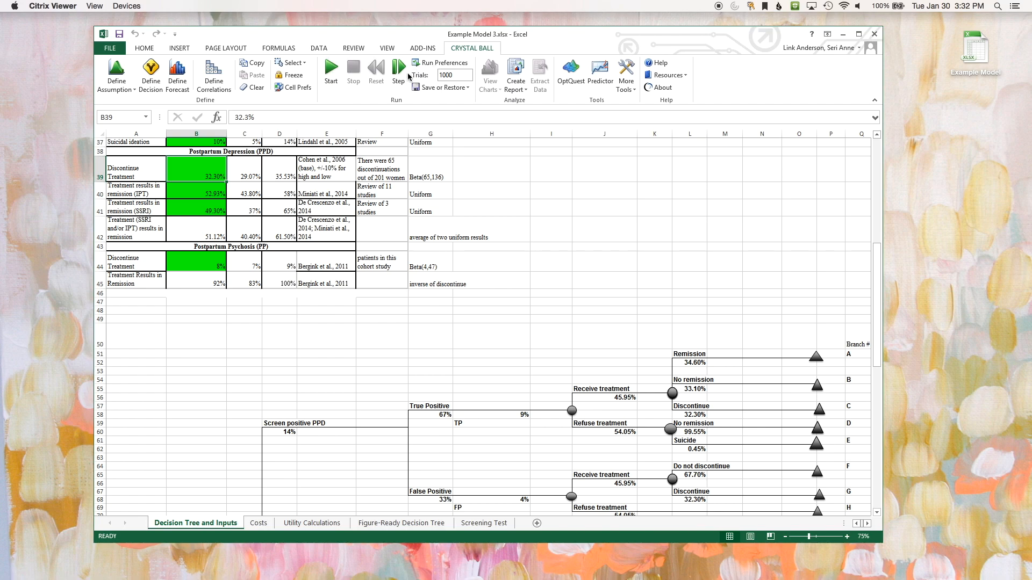
# Run the simulation and spread out the cost-effectiveness, incremental cost and total cost forecast charts along with the simulation control window
pyautogui.click(330, 69)
pyautogui.moveTo(246, 301); pyautogui.dragTo(641, 66)
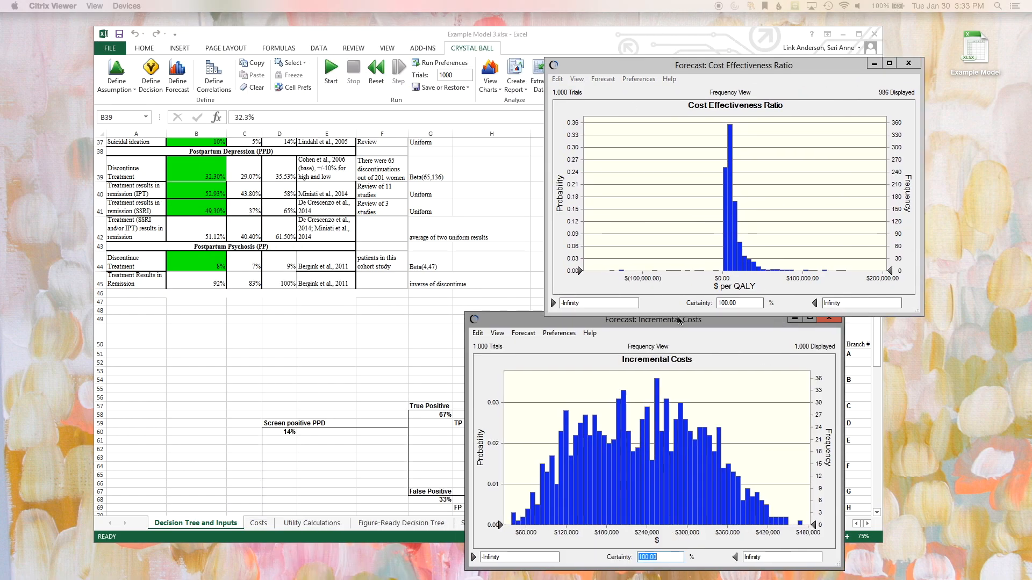
pyautogui.moveTo(580, 312); pyautogui.dragTo(581, 312)
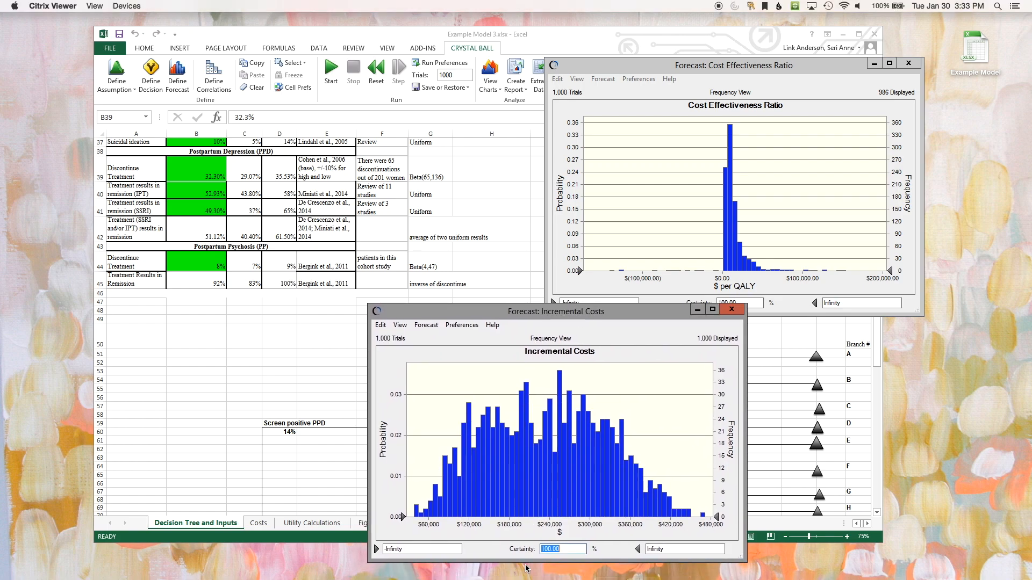
pyautogui.moveTo(524, 579); pyautogui.dragTo(473, 315)
pyautogui.moveTo(301, 311); pyautogui.dragTo(160, 313)
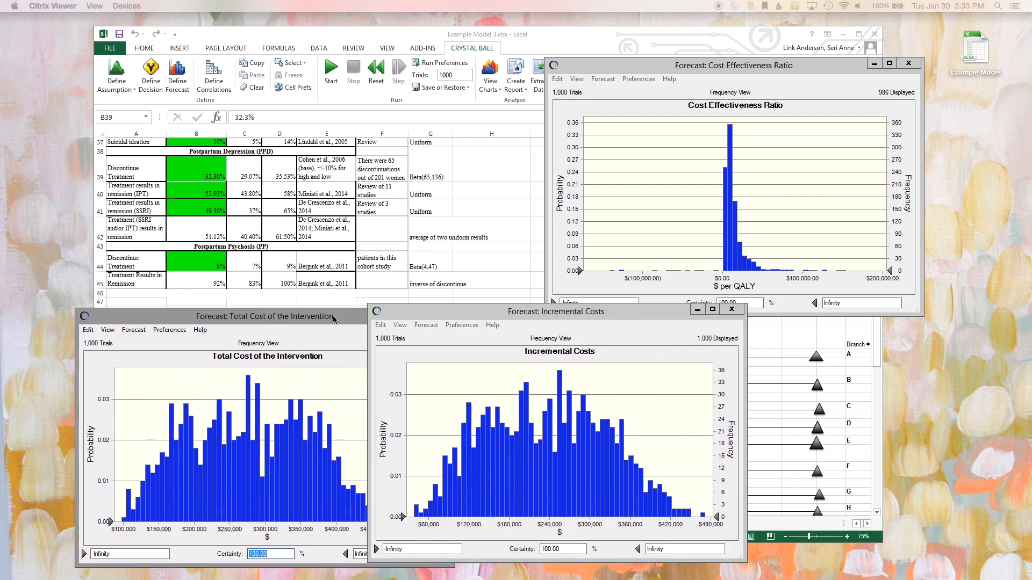
pyautogui.moveTo(518, 579); pyautogui.dragTo(288, 313)
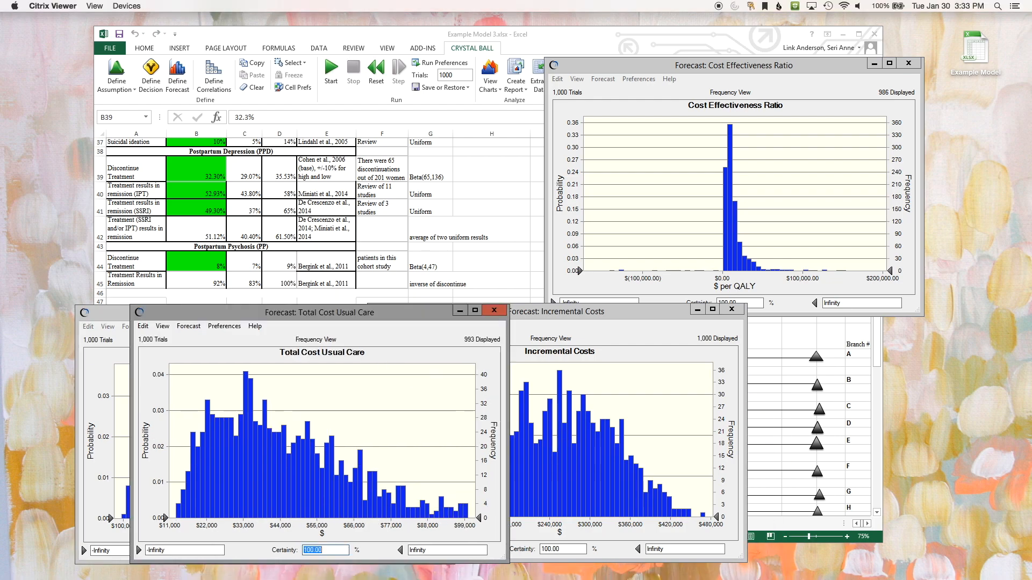
pyautogui.moveTo(720, 579); pyautogui.dragTo(914, 350)
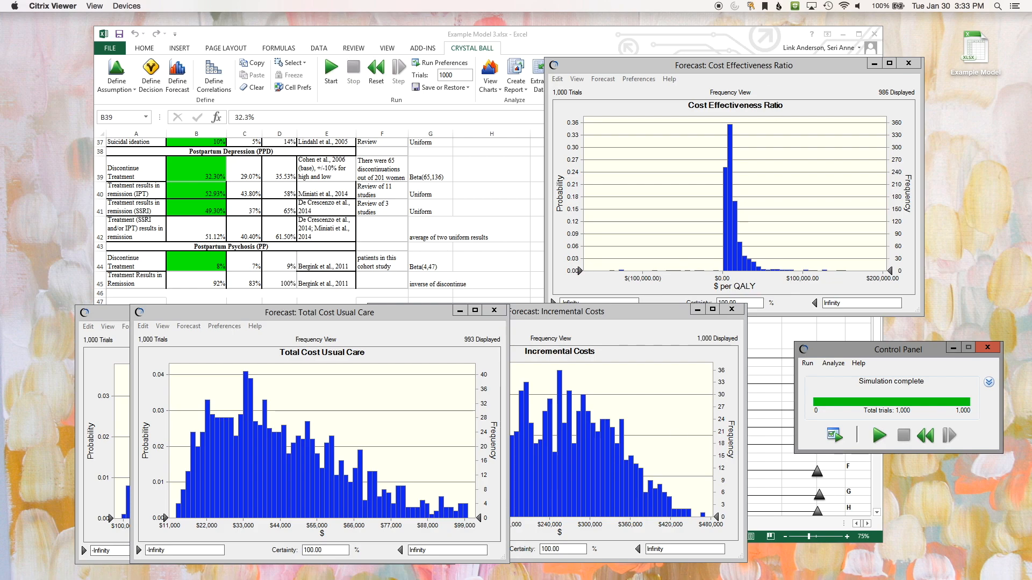
# Review the forecast charts in turn, separating the Total Cost of the Intervention and Incremental Costs charts from the overlapping ones
pyautogui.click(737, 340)
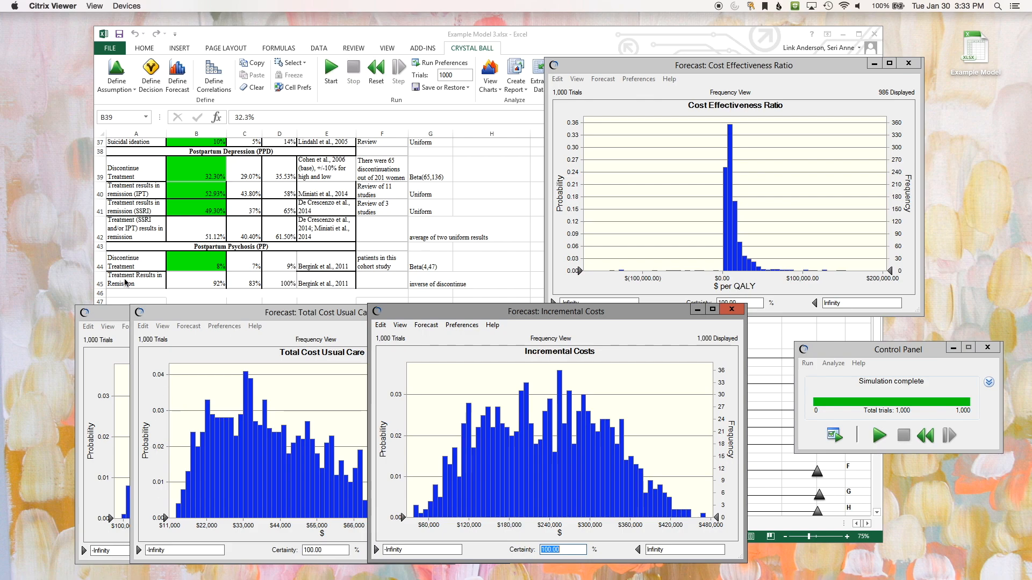
pyautogui.click(715, 246)
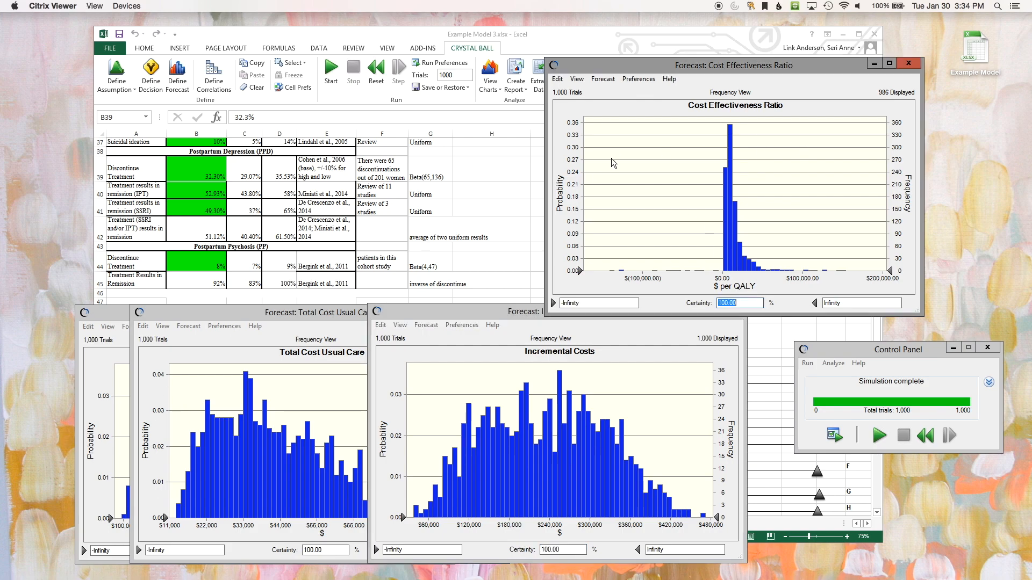
pyautogui.click(421, 314)
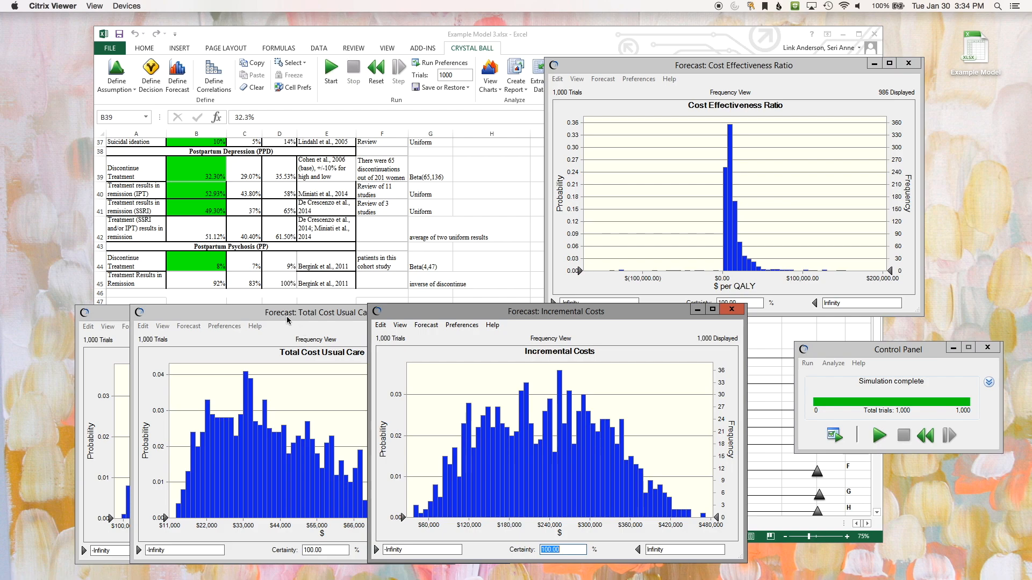
pyautogui.click(287, 321)
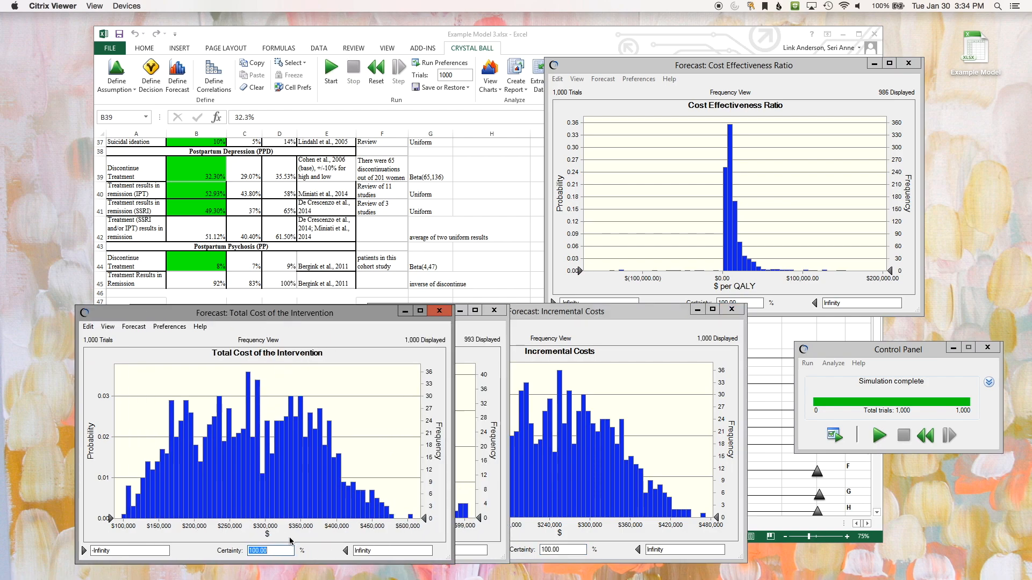
pyautogui.moveTo(350, 317); pyautogui.dragTo(325, 54)
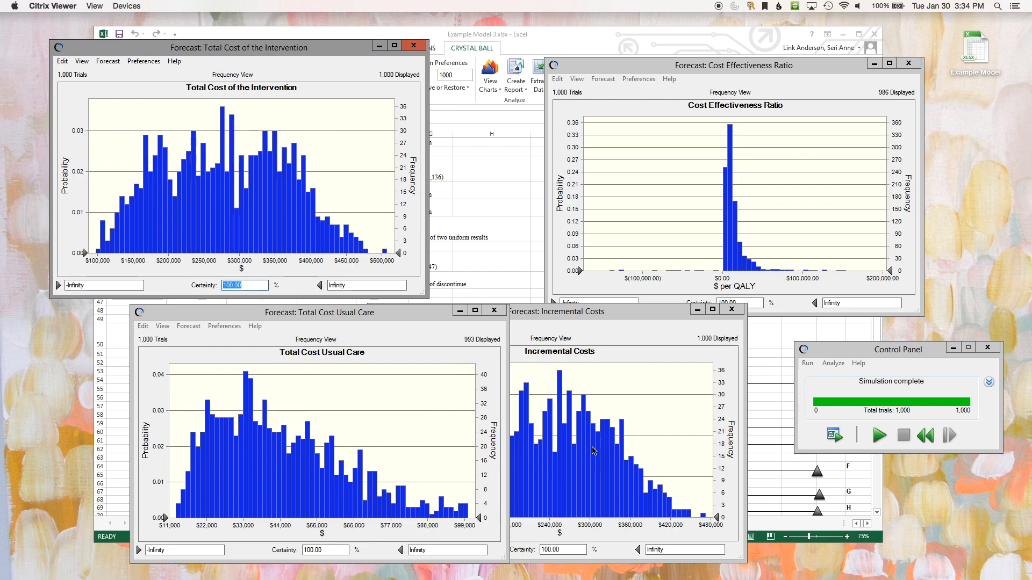
pyautogui.moveTo(623, 312); pyautogui.dragTo(642, 312)
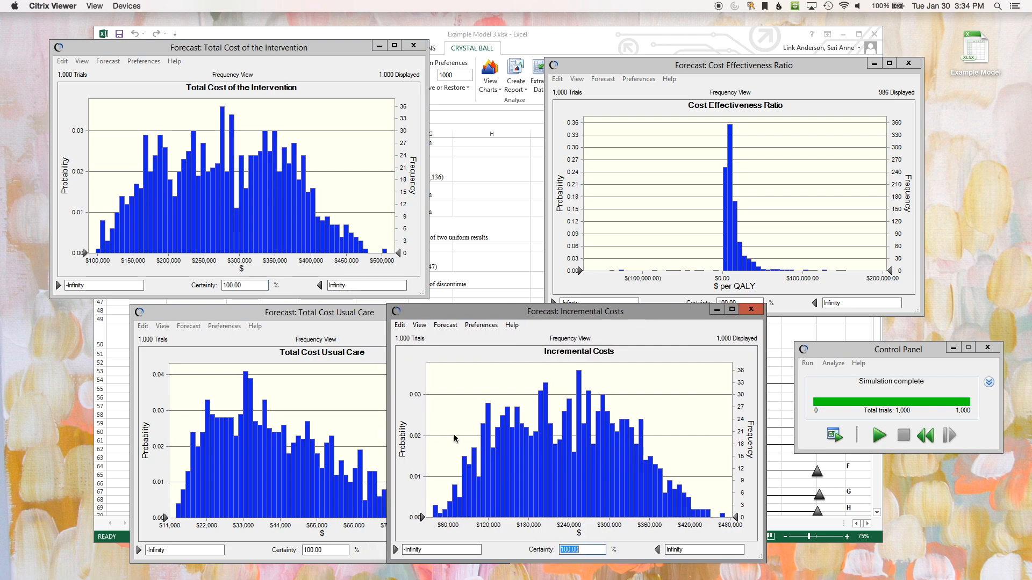
pyautogui.click(736, 63)
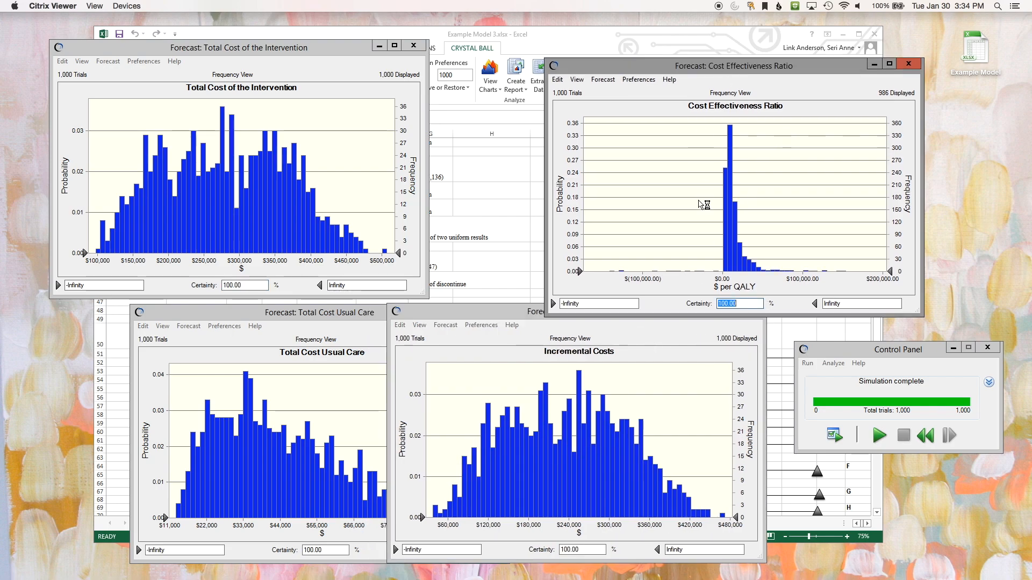
# Explore the certainty of the Cost Effectiveness Ratio forecast by adjusting both range limits, finishing at about -$63,000 and $156,000
pyautogui.moveTo(577, 272); pyautogui.dragTo(658, 271)
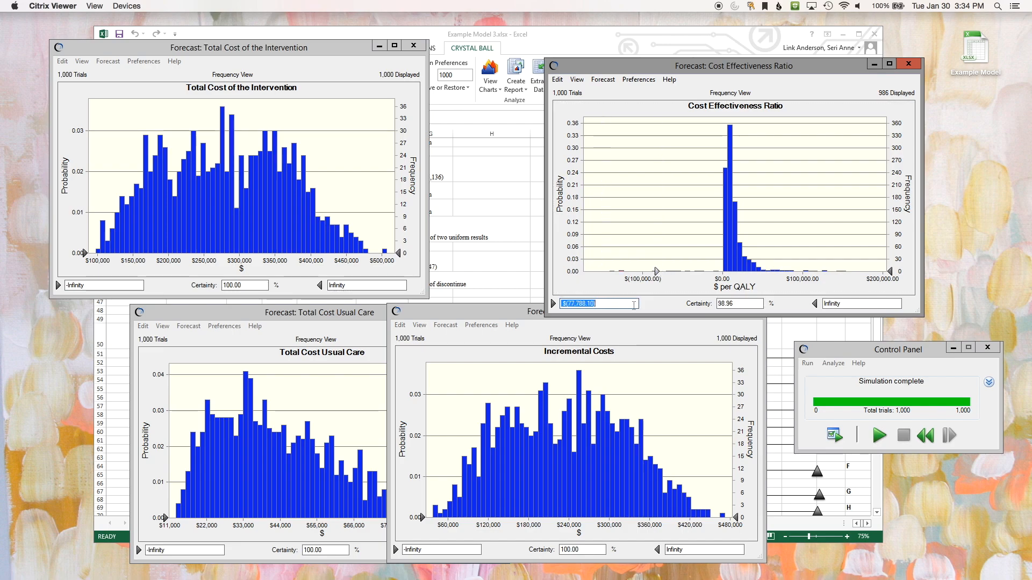
pyautogui.moveTo(890, 270); pyautogui.dragTo(799, 272)
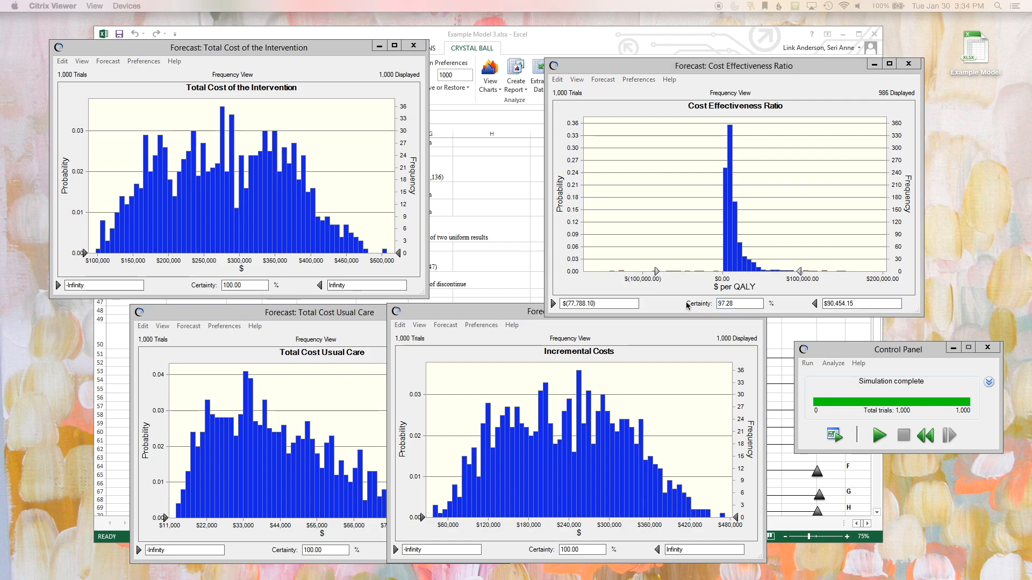
pyautogui.click(761, 289)
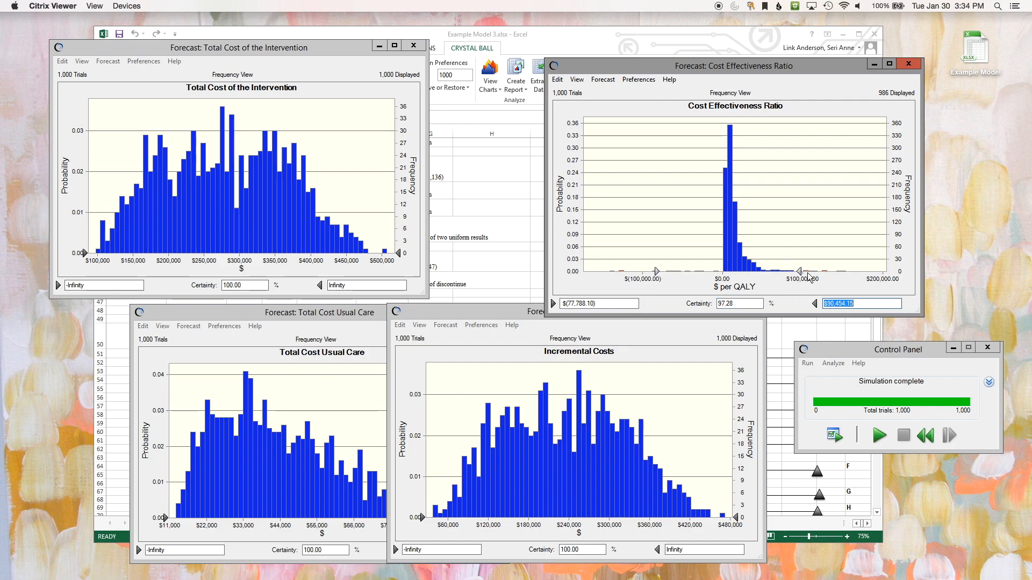
pyautogui.moveTo(799, 271); pyautogui.dragTo(764, 275)
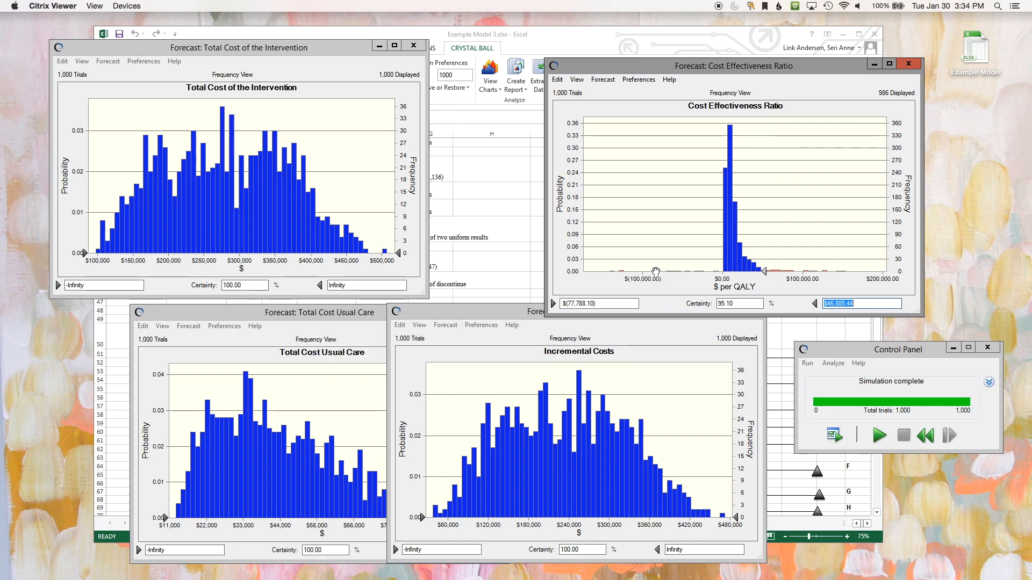
pyautogui.moveTo(656, 270); pyautogui.dragTo(668, 272)
pyautogui.moveTo(784, 273); pyautogui.dragTo(847, 275)
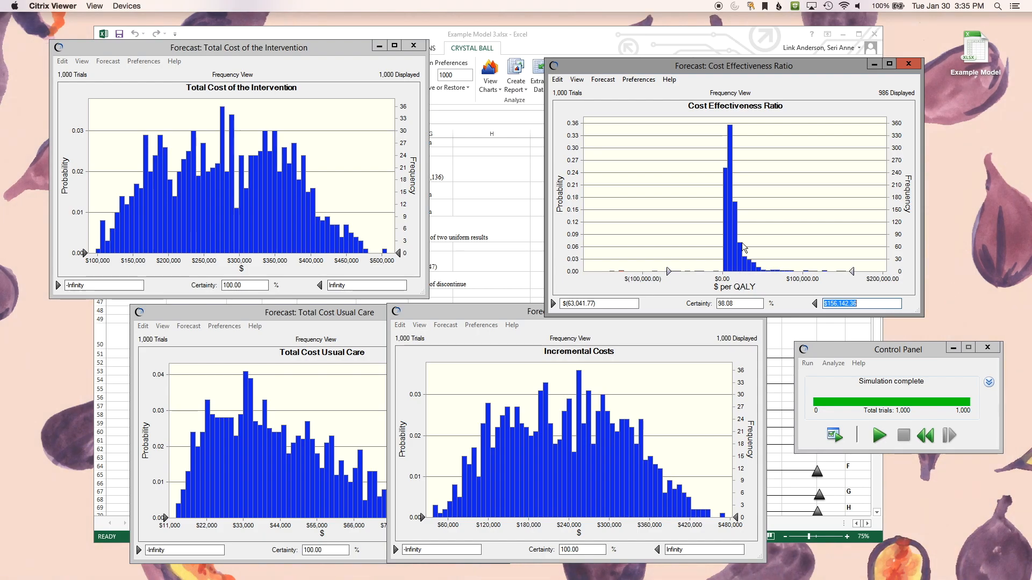
# Close the Total Cost of the Intervention, Total Cost Usual Care, Incremental Costs and Cost Effectiveness Ratio forecast charts
pyautogui.click(413, 46)
pyautogui.click(353, 317)
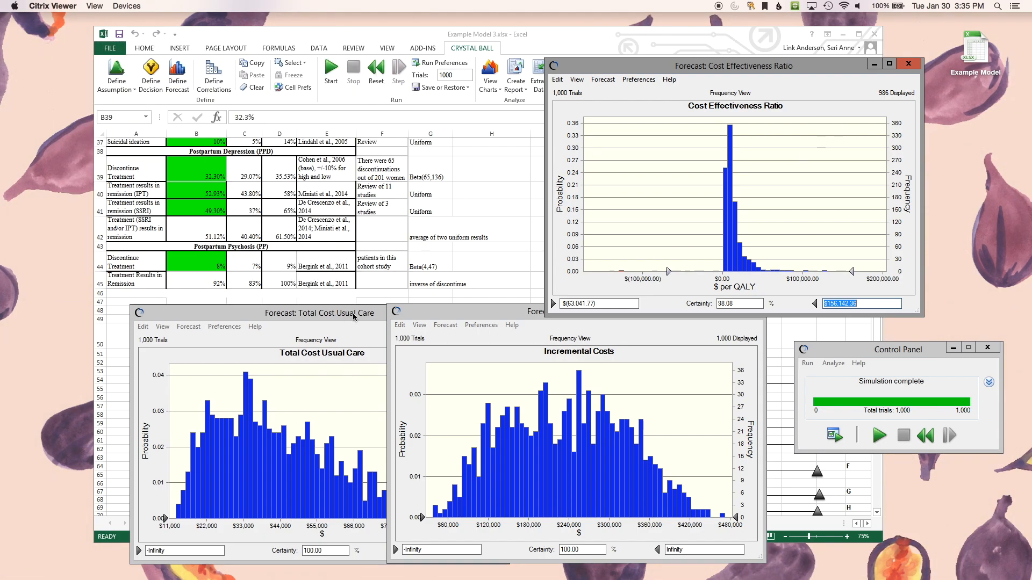
pyautogui.click(494, 313)
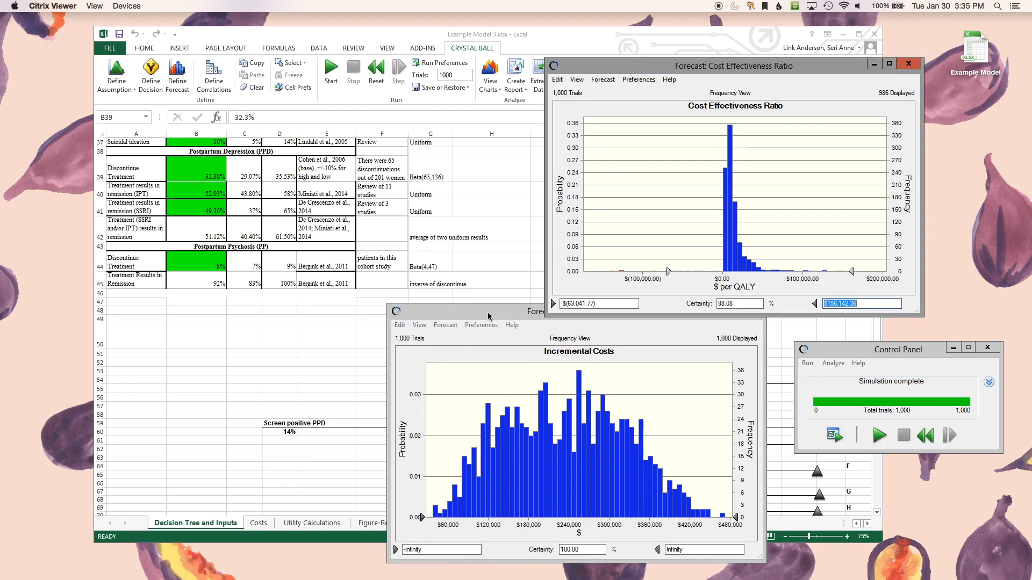
pyautogui.click(488, 316)
pyautogui.click(751, 312)
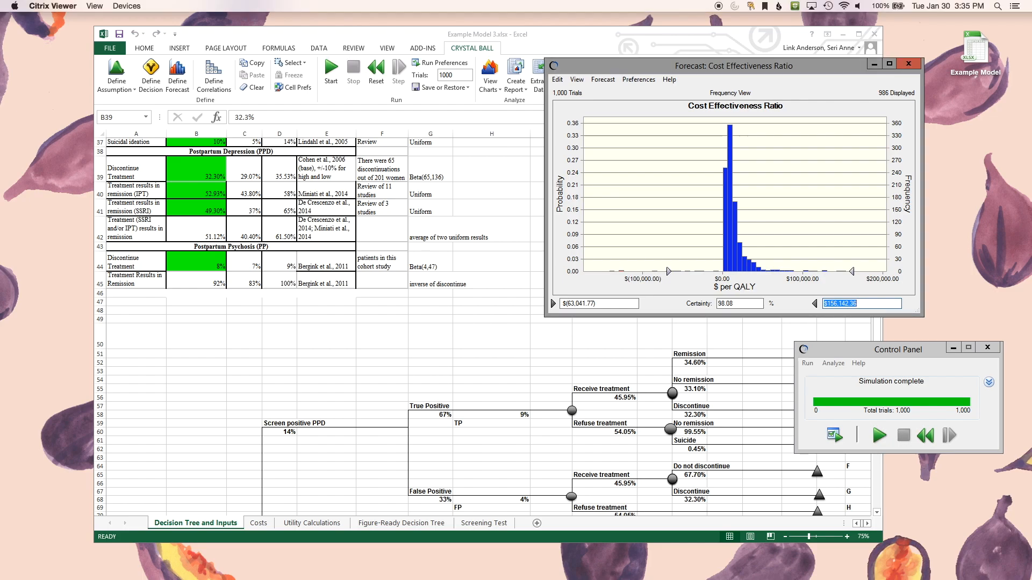
pyautogui.moveTo(872, 353); pyautogui.dragTo(714, 349)
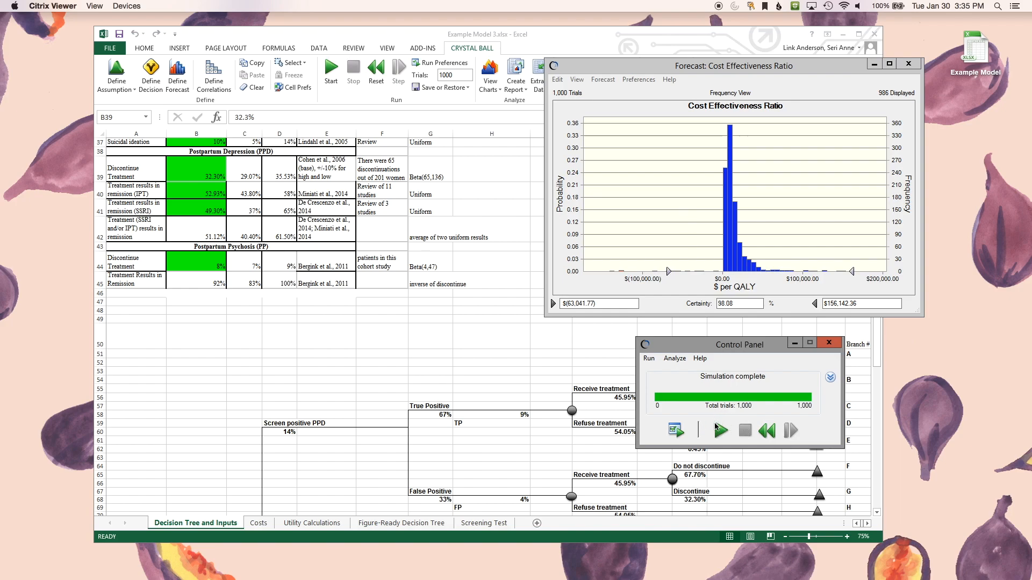
pyautogui.click(908, 63)
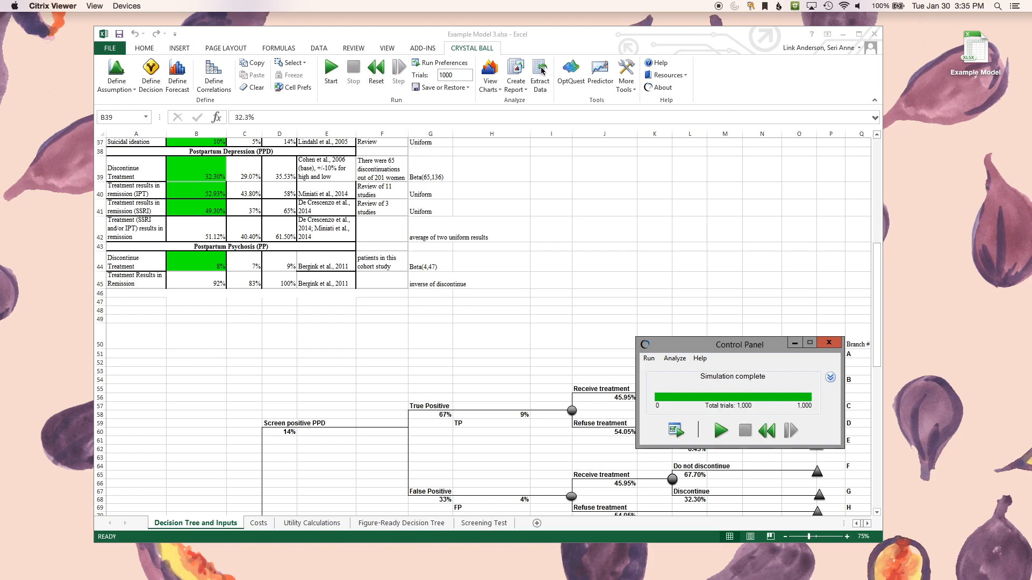
# Extract the trial values for all forecasts, without assumptions, to a new workbook
pyautogui.click(541, 71)
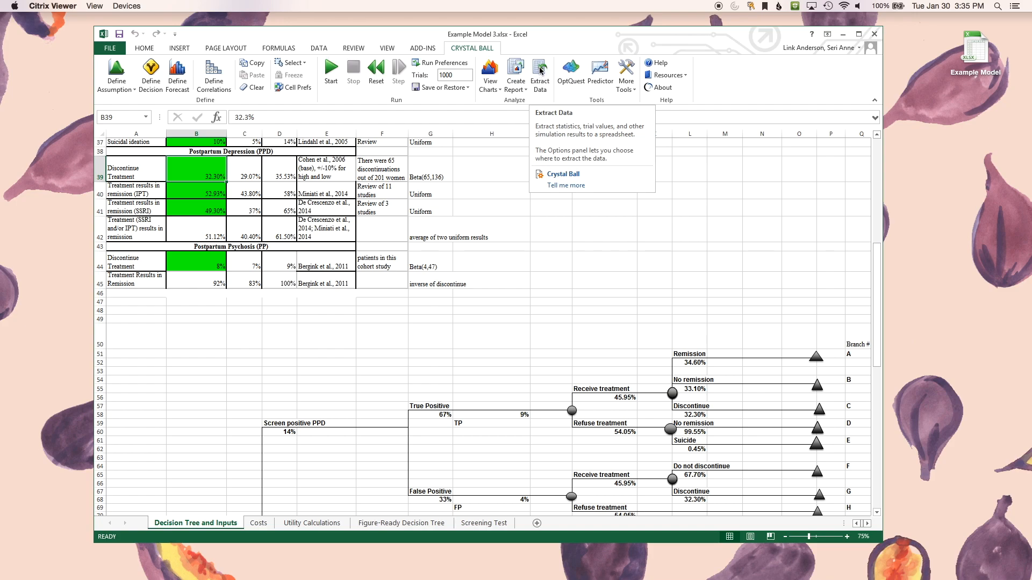
pyautogui.click(541, 71)
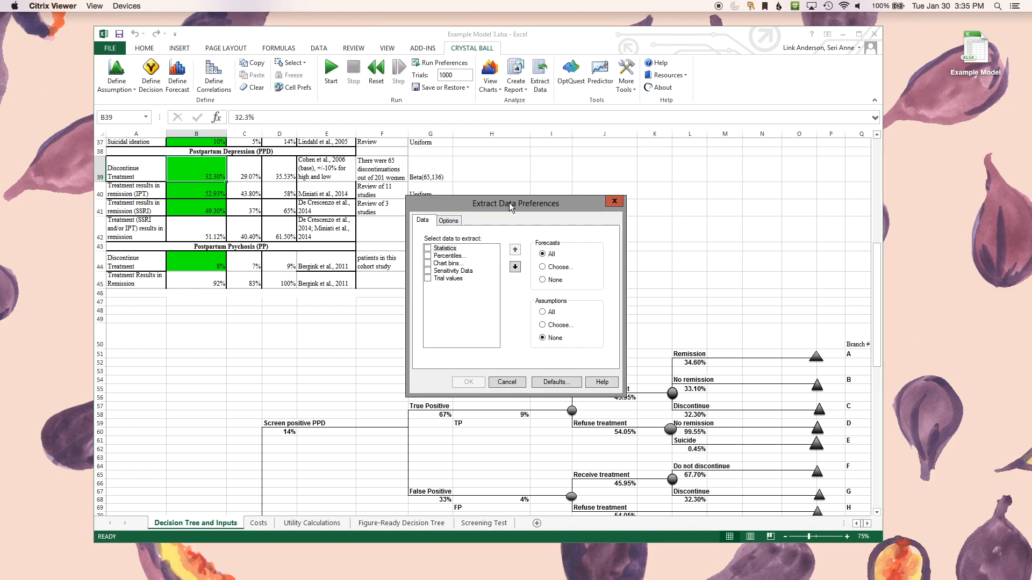
pyautogui.moveTo(509, 202); pyautogui.dragTo(505, 87)
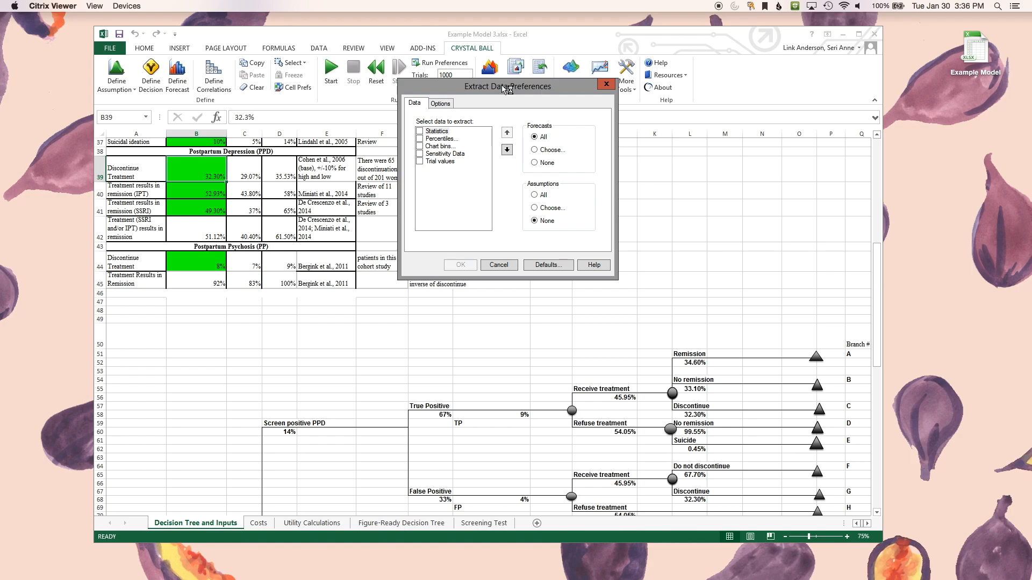
pyautogui.click(420, 161)
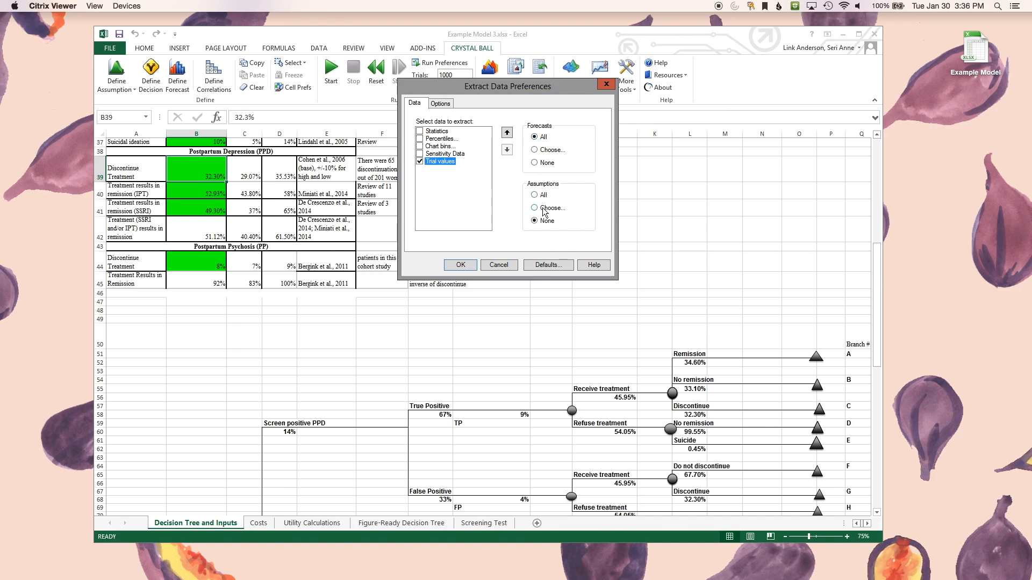
pyautogui.click(460, 266)
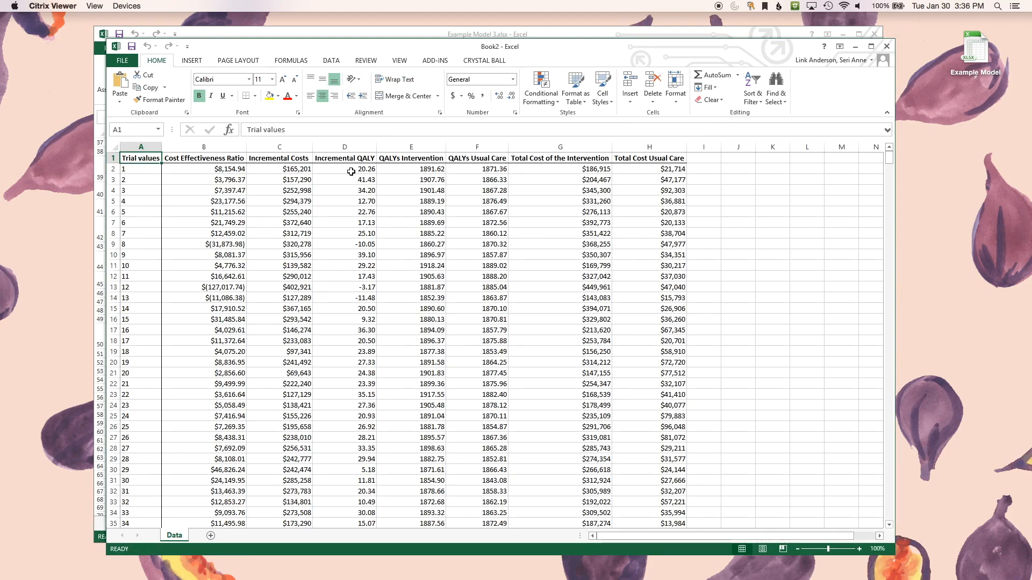
# Examine the extracted trial numbers and the first trial's cost, QALY and cost-effectiveness values across the forecast columns
pyautogui.moveTo(142, 169); pyautogui.dragTo(129, 351)
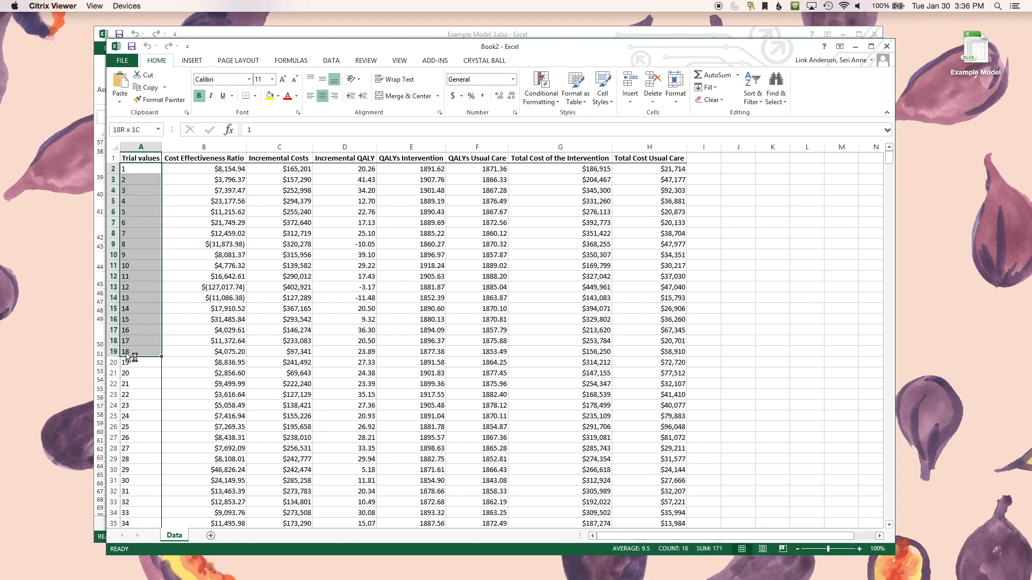
pyautogui.click(135, 245)
pyautogui.click(142, 169)
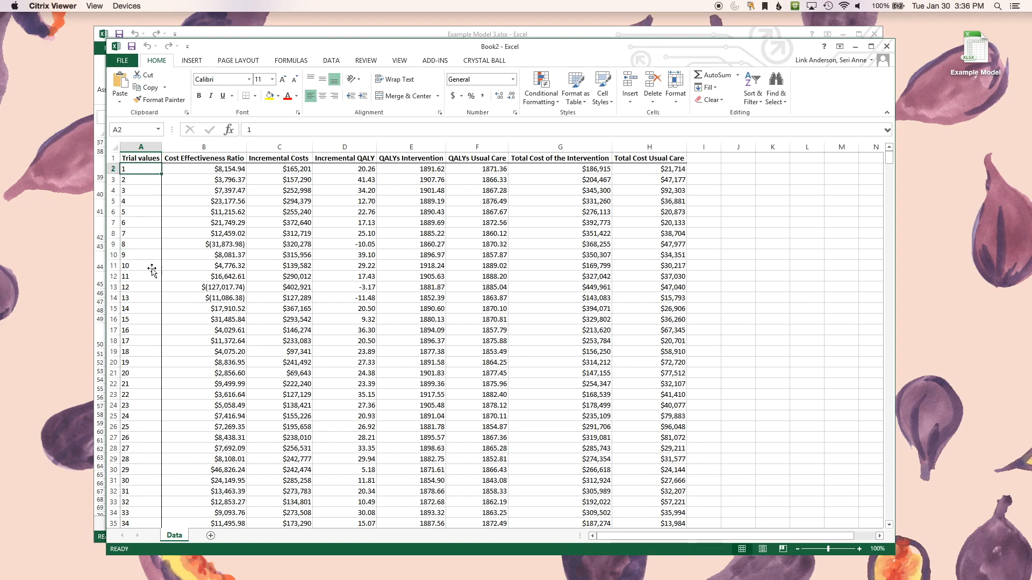
pyautogui.moveTo(185, 168); pyautogui.dragTo(667, 168)
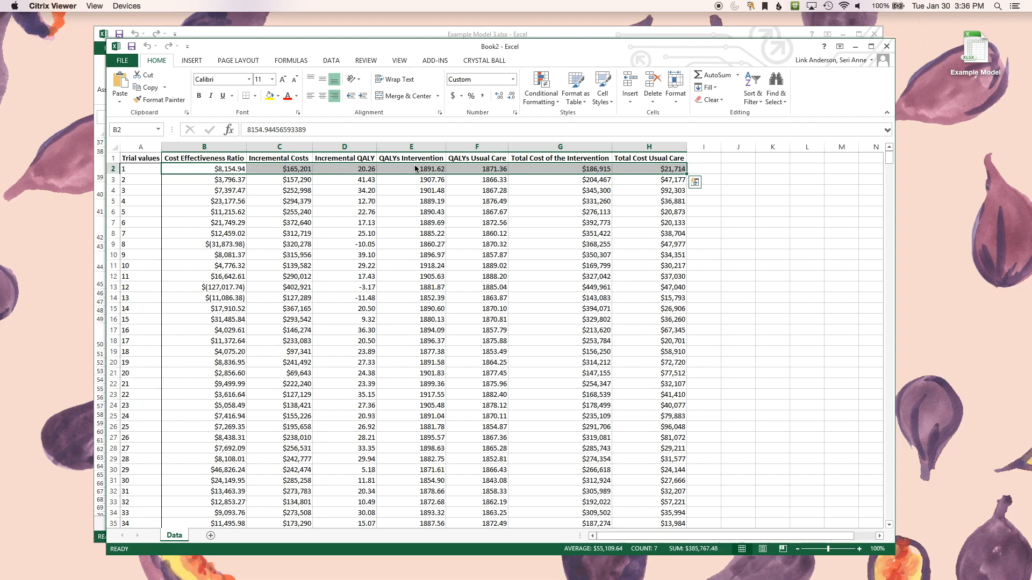
pyautogui.click(623, 169)
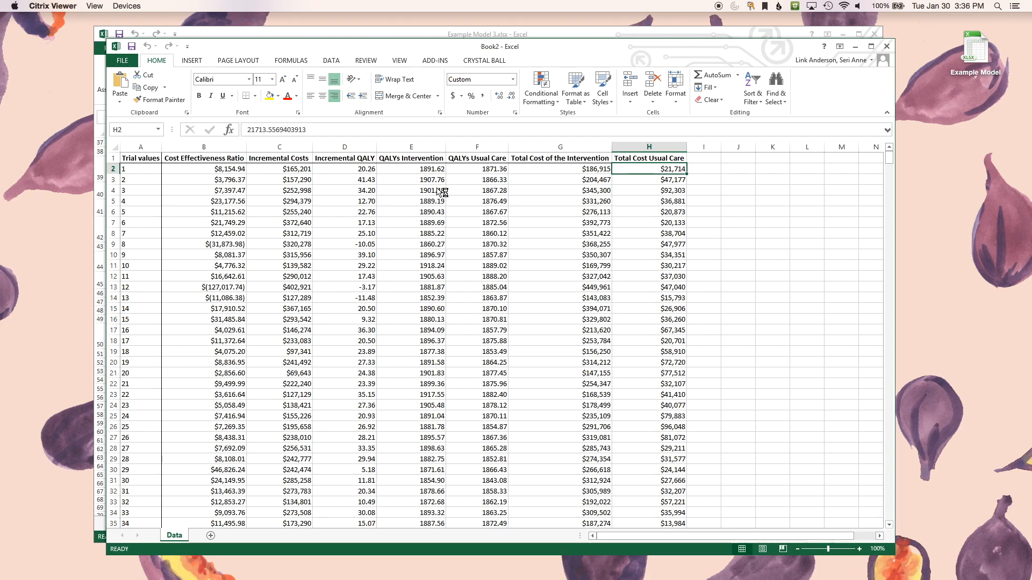
# Close the extracted data workbook without saving and return to the treatment results summary in the model sheet
pyautogui.click(886, 46)
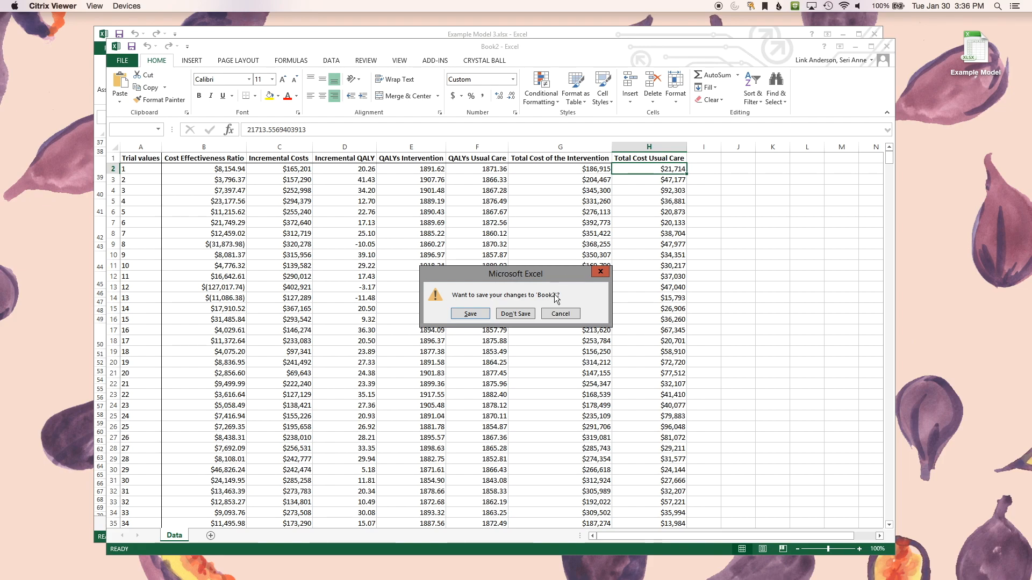
pyautogui.click(507, 315)
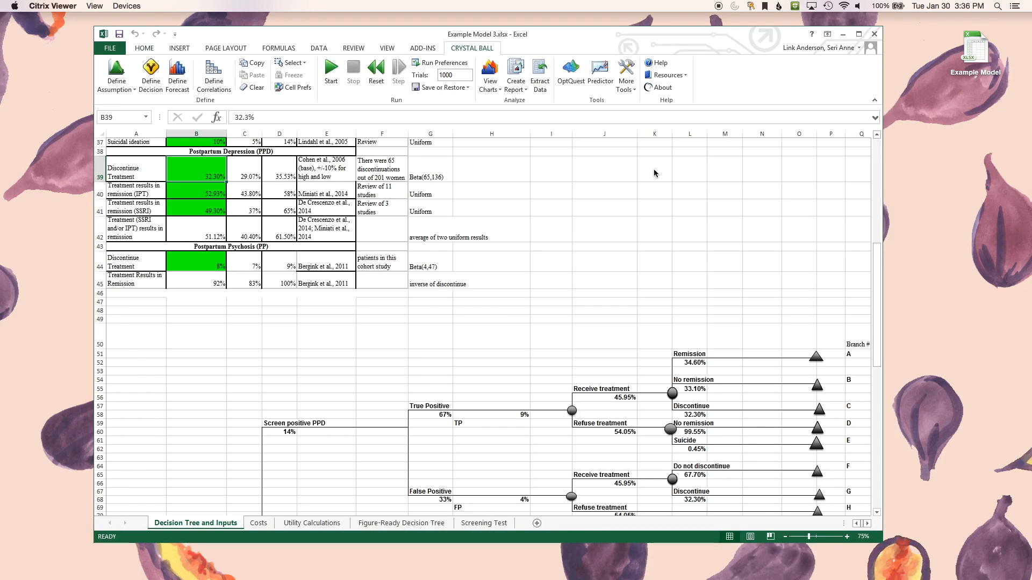
pyautogui.scroll(12, 530, 276)
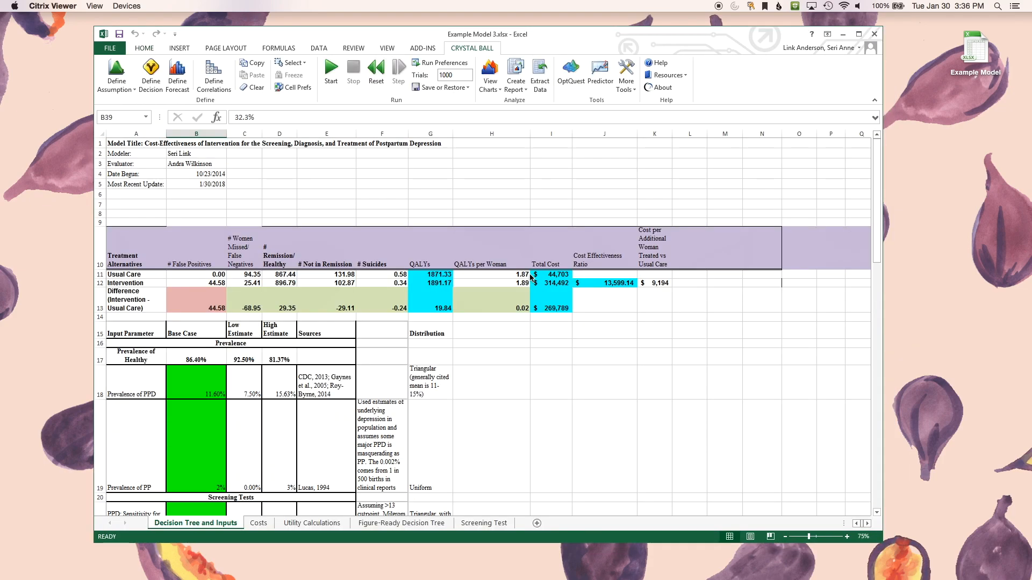